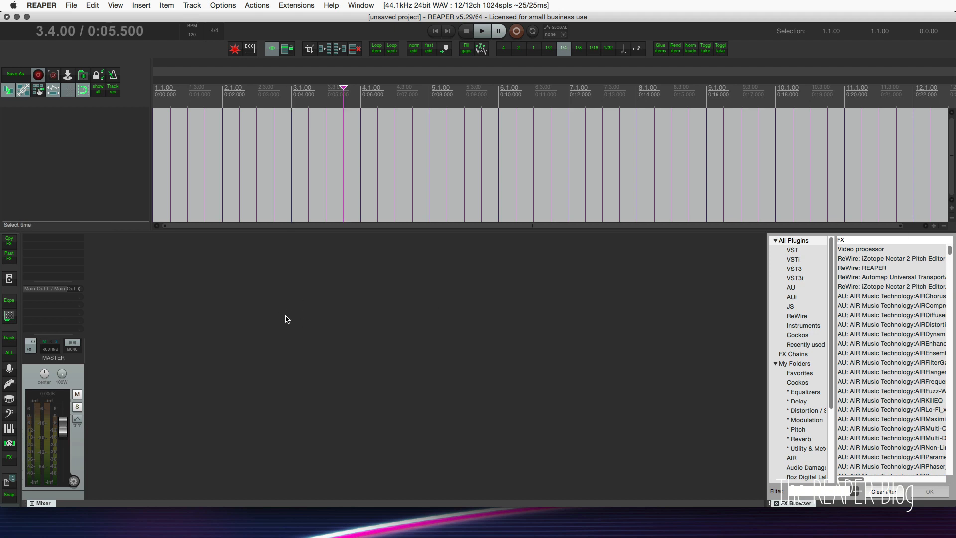
Insert the Video processor on a new track and load its track opacity/zoom/pan preset.
{"action": "double_click", "coordinate": [214, 306]}
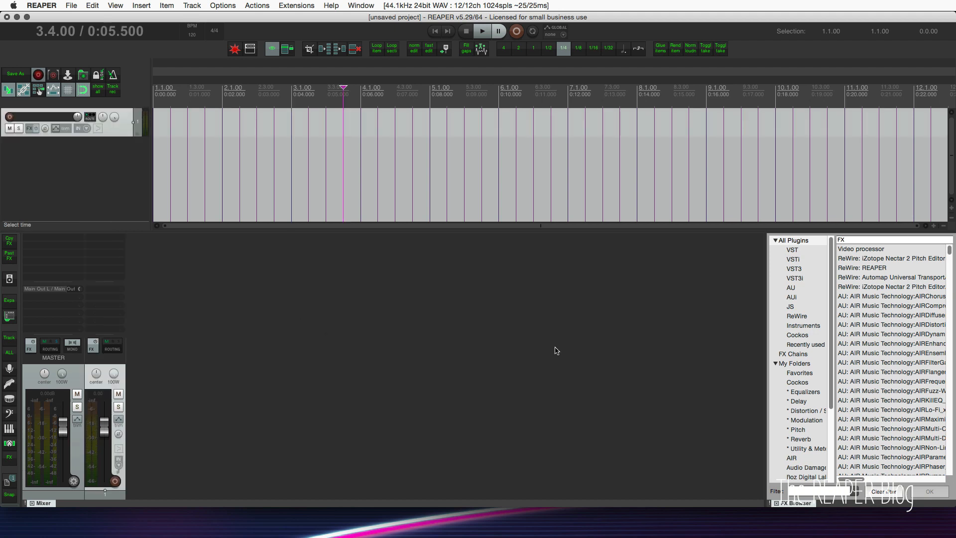
{"action": "left_click", "coordinate": [884, 249]}
{"action": "left_click_drag", "start_coordinate": [884, 249], "coordinate": [97, 284]}
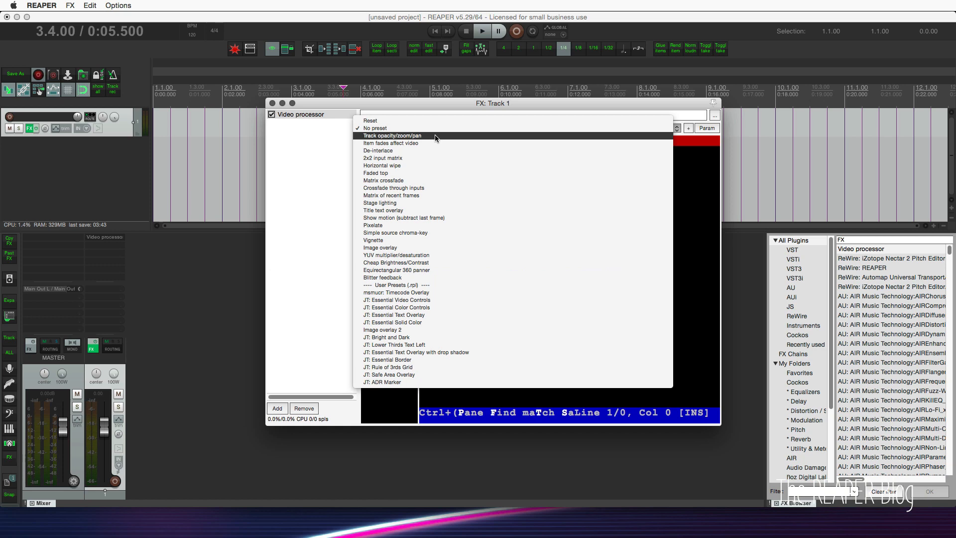
{"action": "left_click", "coordinate": [435, 136]}
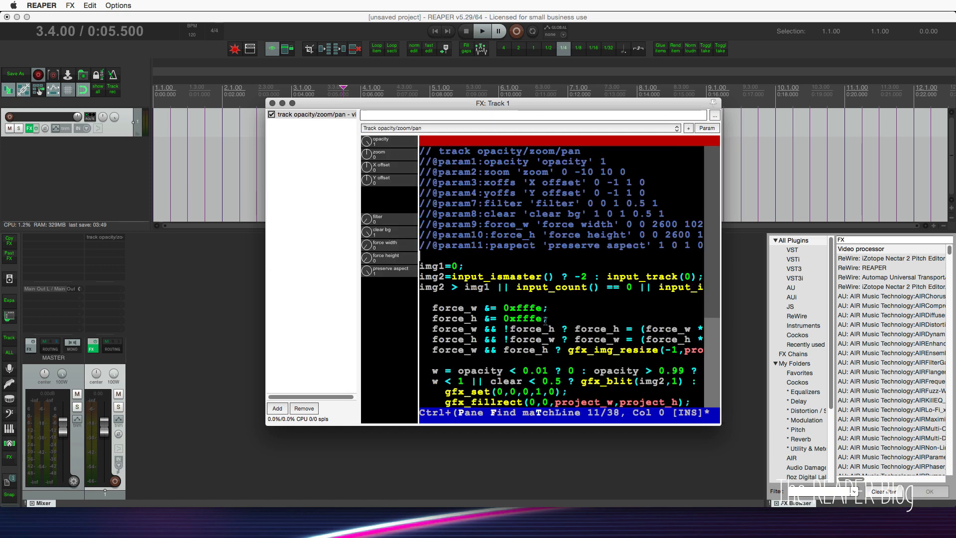
Examine the Video processor preset's code and its syntax colours through to the end of the script.
{"action": "scroll", "coordinate": [546, 320], "scroll_direction": "down", "scroll_amount": 2}
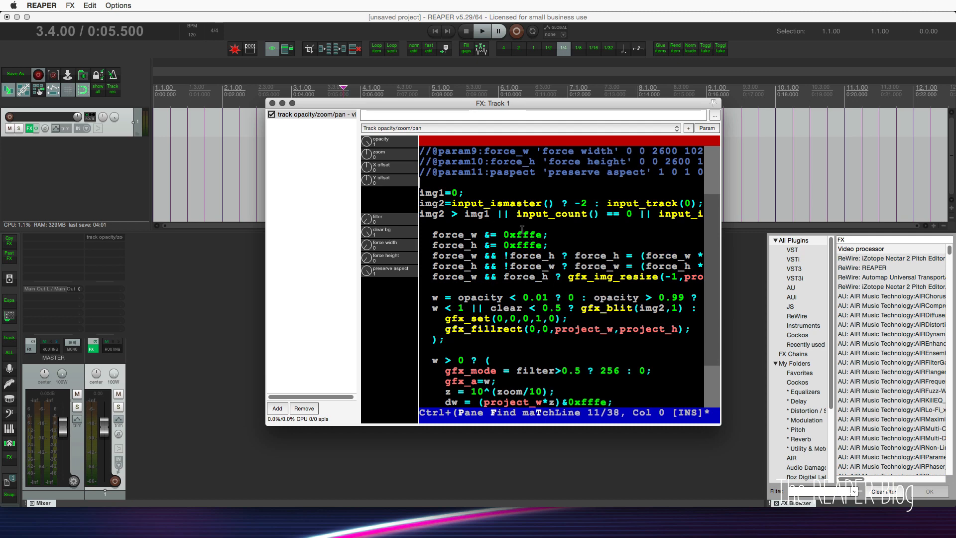
{"action": "left_click_drag", "start_coordinate": [489, 205], "coordinate": [549, 205]}
{"action": "left_click_drag", "start_coordinate": [520, 243], "coordinate": [572, 245]}
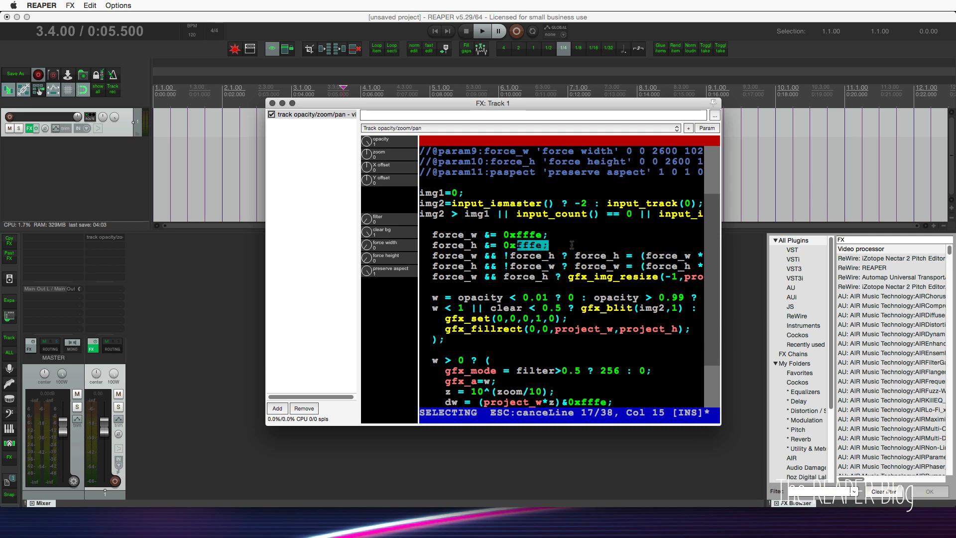
{"action": "left_click", "coordinate": [572, 245]}
{"action": "scroll", "coordinate": [546, 258], "scroll_direction": "down", "scroll_amount": 3}
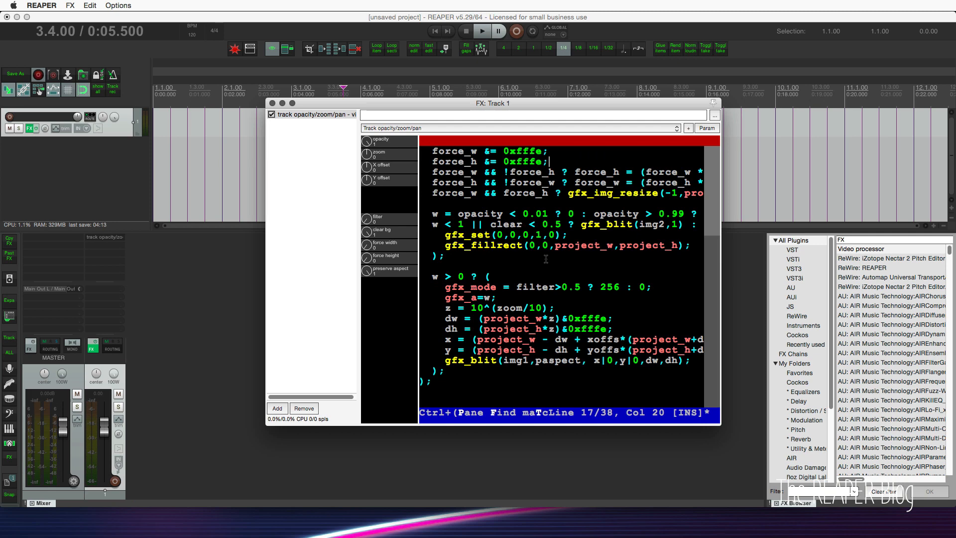
Add the JS 3-Band Joiner effect to track 1 and open its source code in the JS Development Environment.
{"action": "left_click", "coordinate": [791, 306]}
{"action": "left_click", "coordinate": [875, 287]}
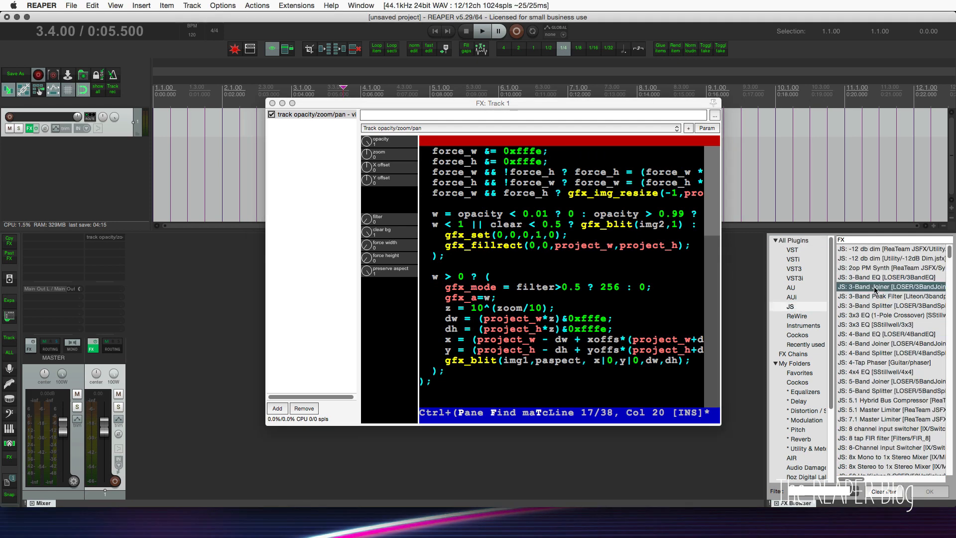
{"action": "left_click_drag", "start_coordinate": [874, 288], "coordinate": [106, 265]}
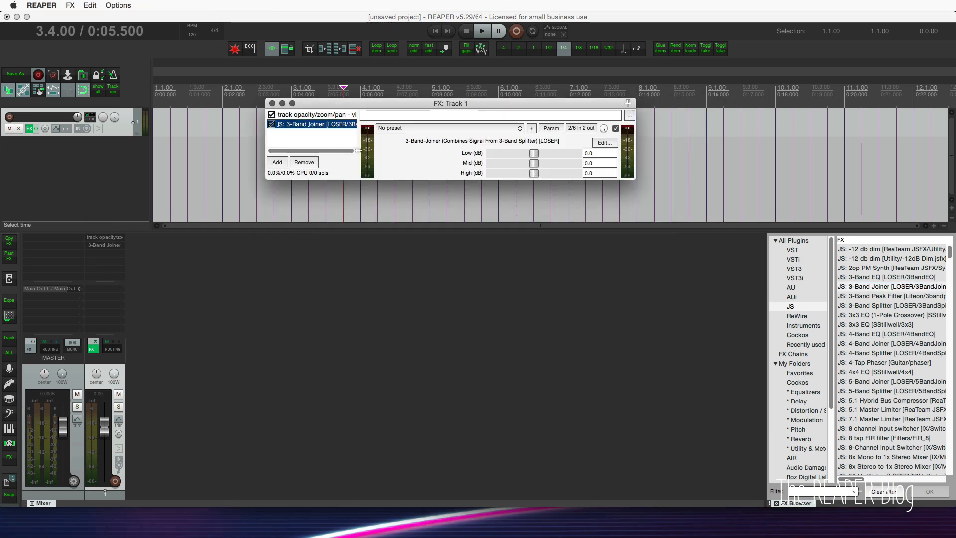
{"action": "left_click", "coordinate": [604, 143]}
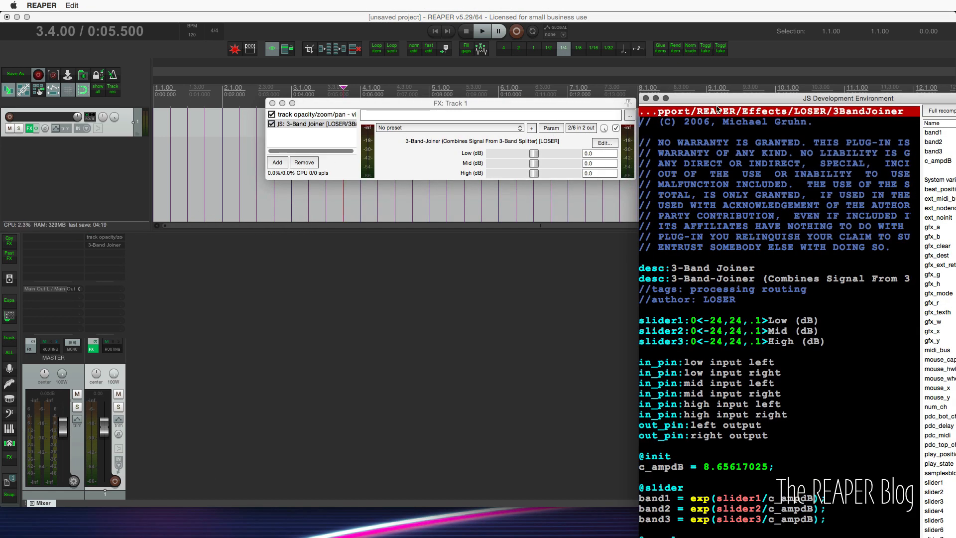
{"action": "left_click_drag", "start_coordinate": [718, 96], "coordinate": [523, 15]}
{"action": "left_click", "coordinate": [737, 420]}
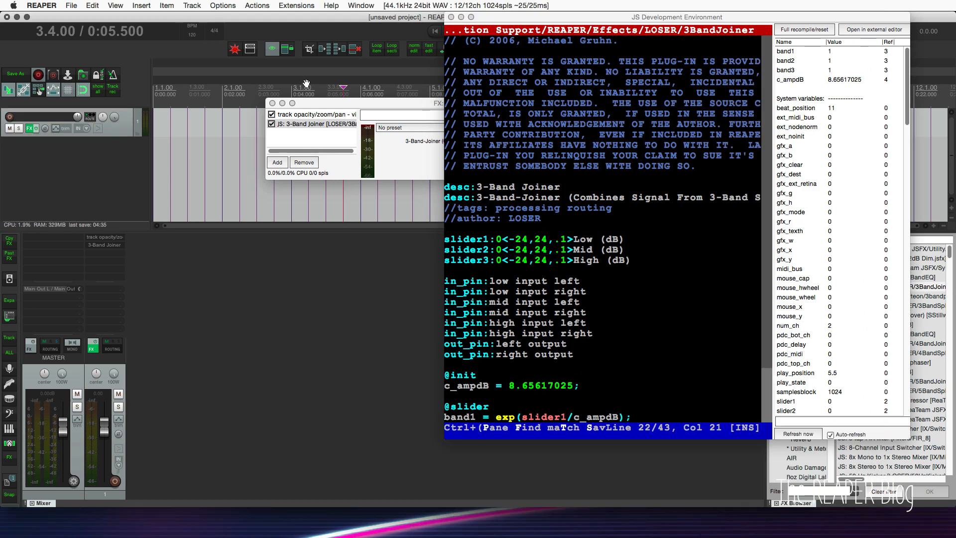
Open the Theme development/tweaker window and place it beside the code editor.
{"action": "left_click", "coordinate": [222, 6]}
{"action": "left_click", "coordinate": [270, 300]}
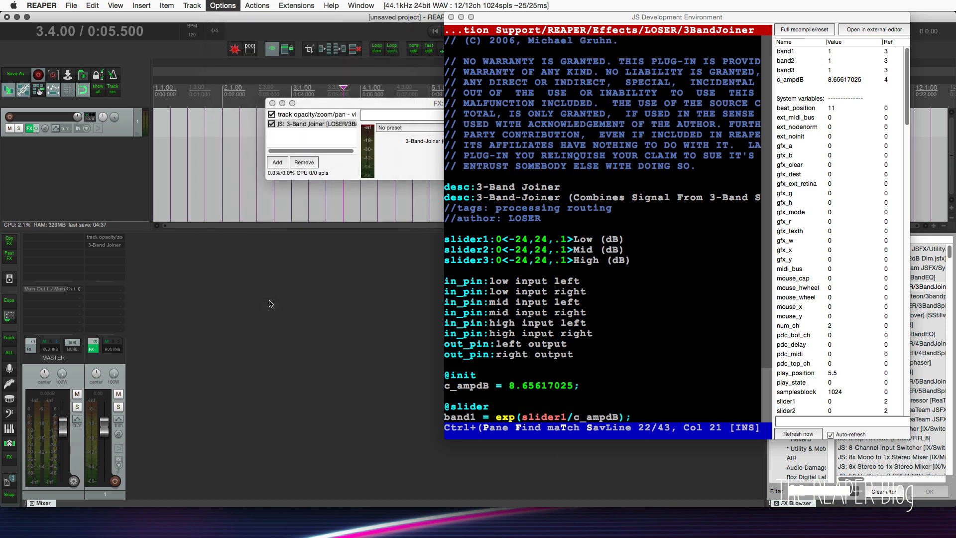
{"action": "left_click_drag", "start_coordinate": [234, 59], "coordinate": [403, 53]}
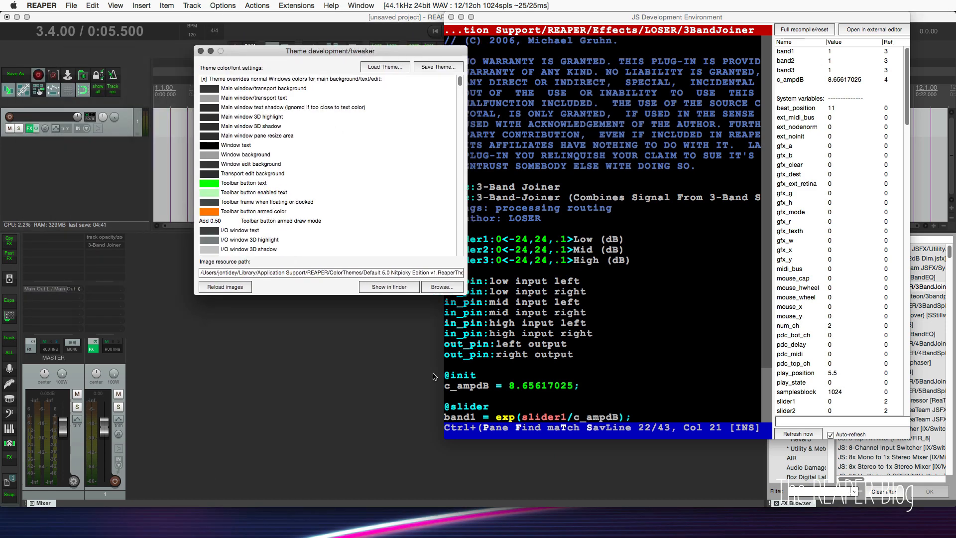
Search the action list for "theme" and locate the action that shows the theme tweak/configuration window, then close the list.
{"action": "key", "text": "question"}
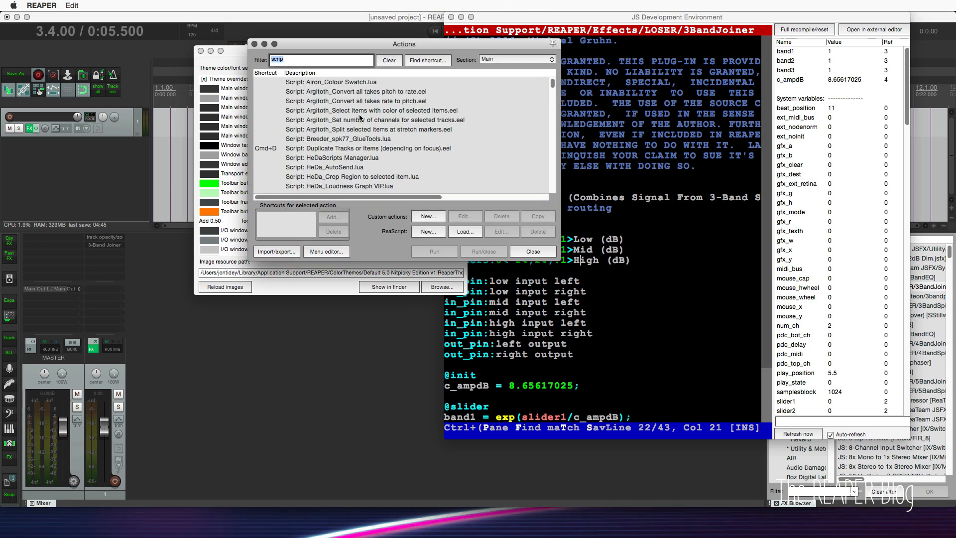
{"action": "type", "text": "theme"}
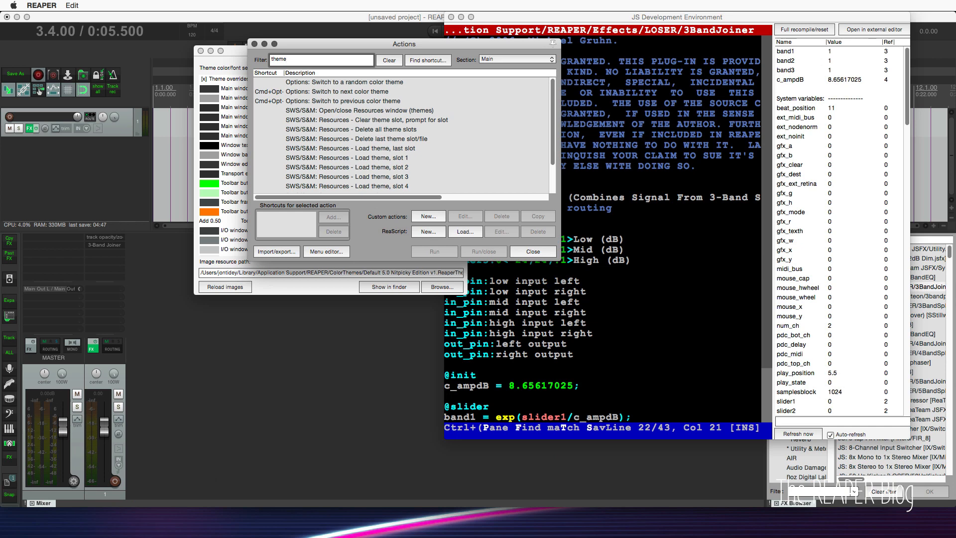
{"action": "scroll", "coordinate": [358, 165], "scroll_direction": "down", "scroll_amount": 4}
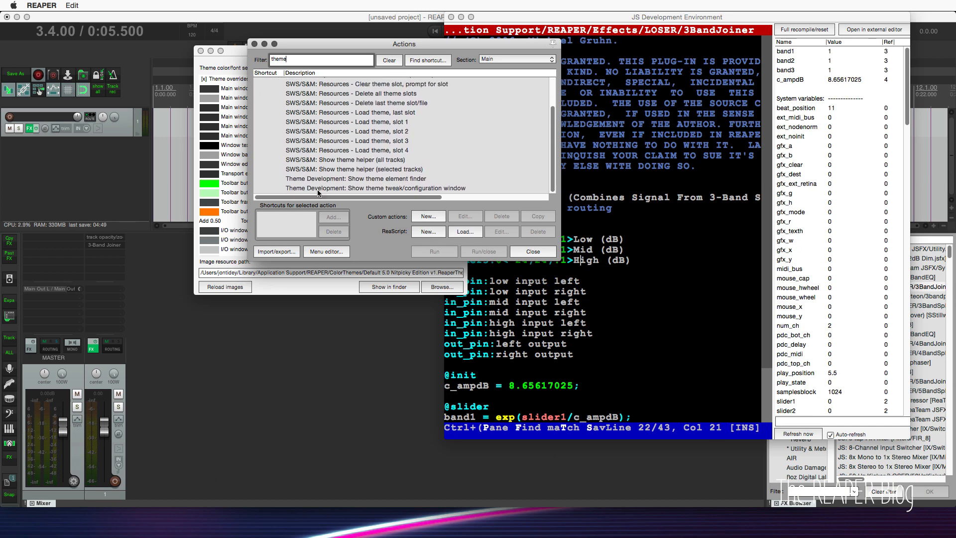
{"action": "left_click", "coordinate": [355, 179]}
{"action": "left_click", "coordinate": [386, 189]}
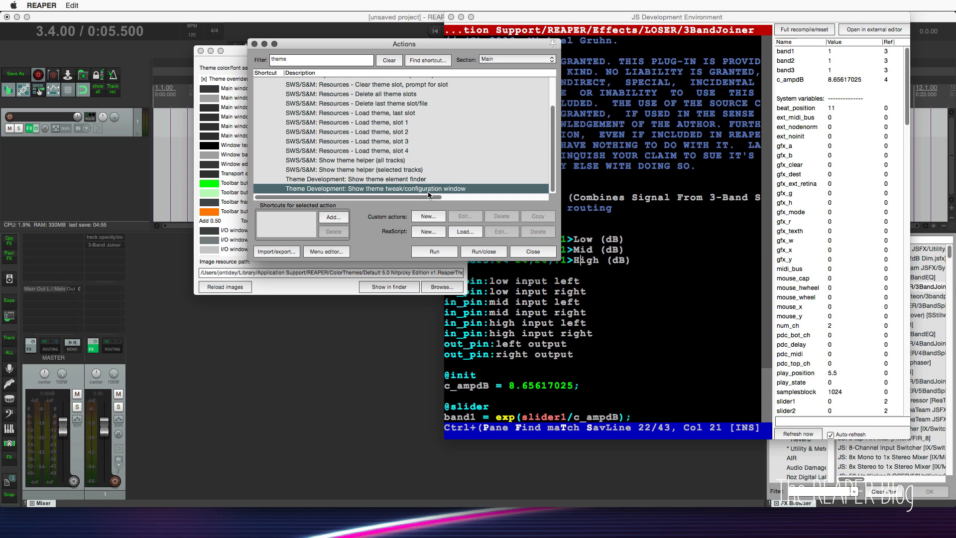
{"action": "left_click", "coordinate": [537, 253]}
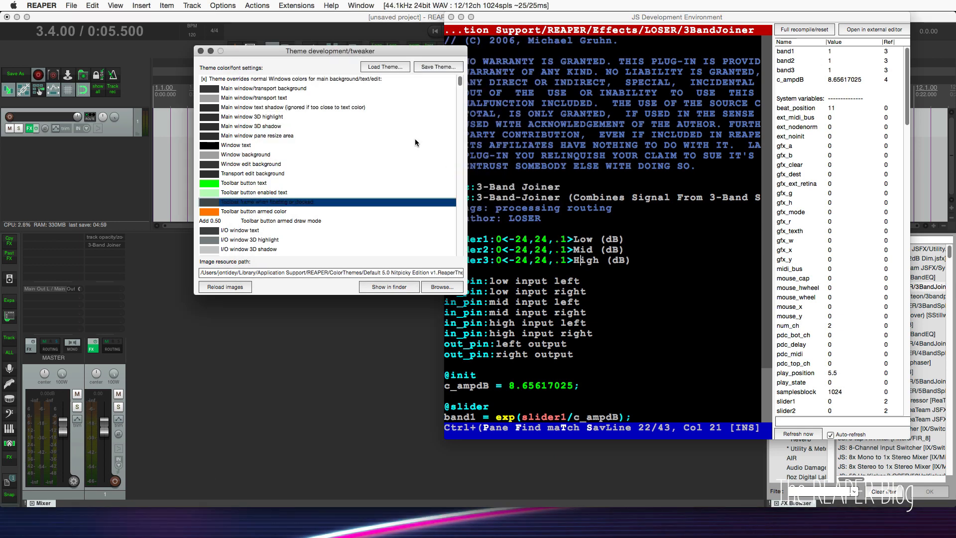
Examine the ReaScript/JSFX/Video IDE colour entries at the end of the theme colour list.
{"action": "scroll", "coordinate": [384, 145], "scroll_direction": "down", "scroll_amount": 20}
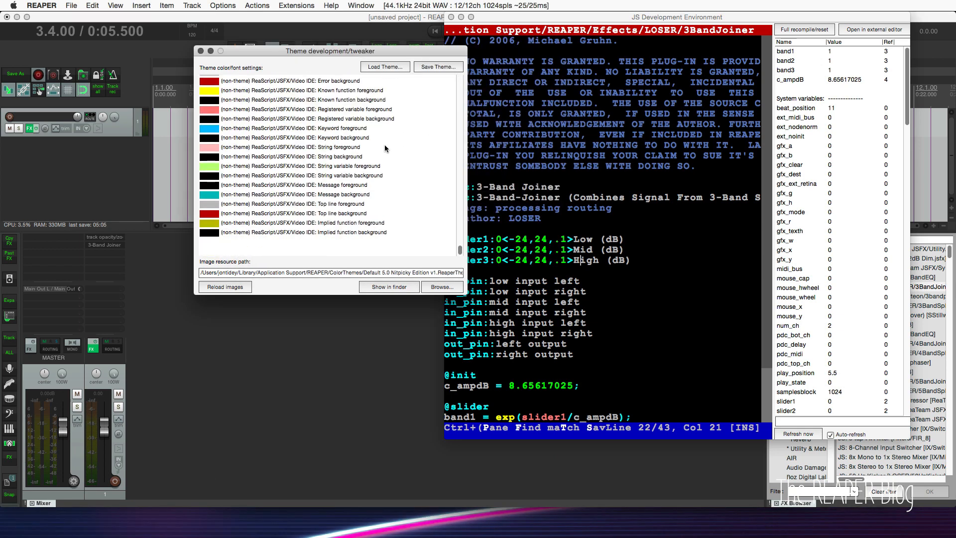
{"action": "scroll", "coordinate": [384, 145], "scroll_direction": "up", "scroll_amount": 5}
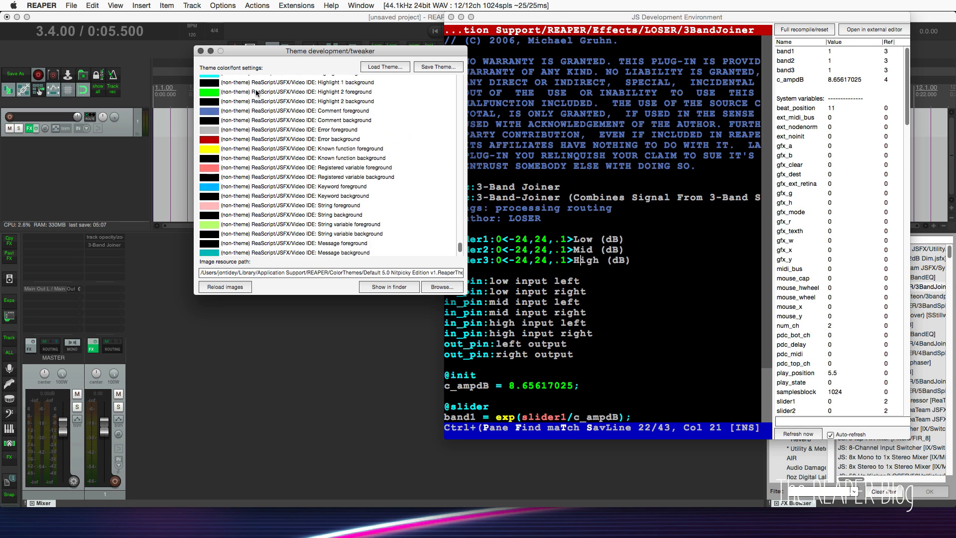
{"action": "double_click", "coordinate": [262, 86]}
{"action": "key", "text": "Escape"}
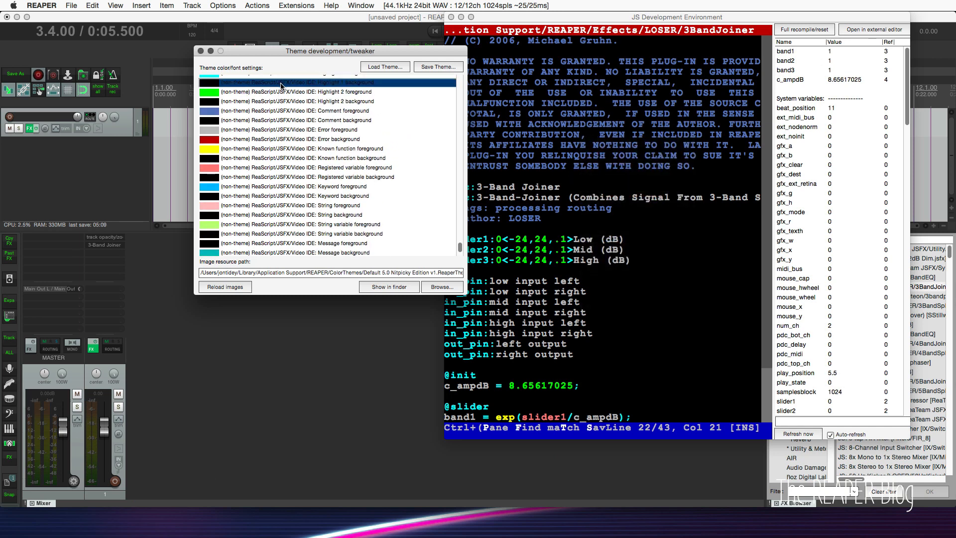
{"action": "scroll", "coordinate": [297, 123], "scroll_direction": "up", "scroll_amount": 7}
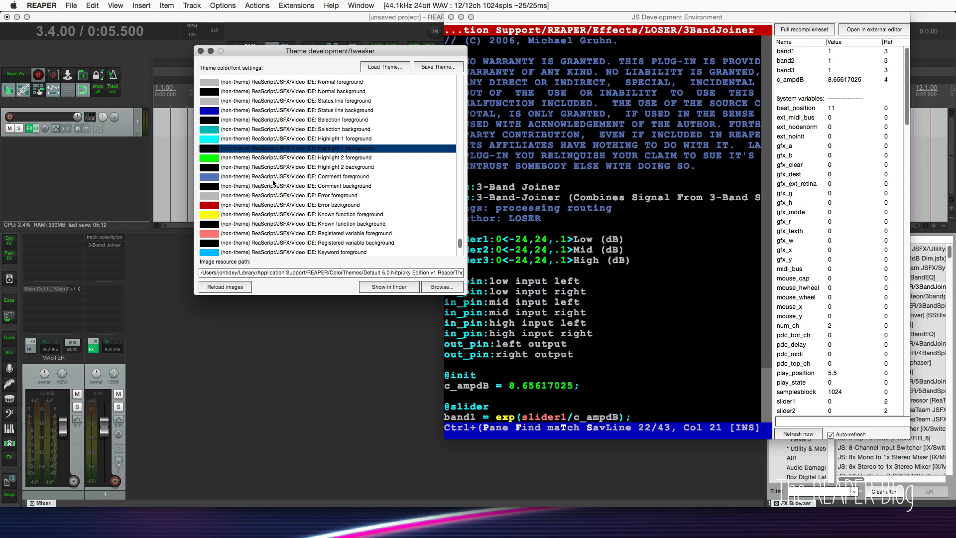
{"action": "scroll", "coordinate": [284, 184], "scroll_direction": "up", "scroll_amount": 4}
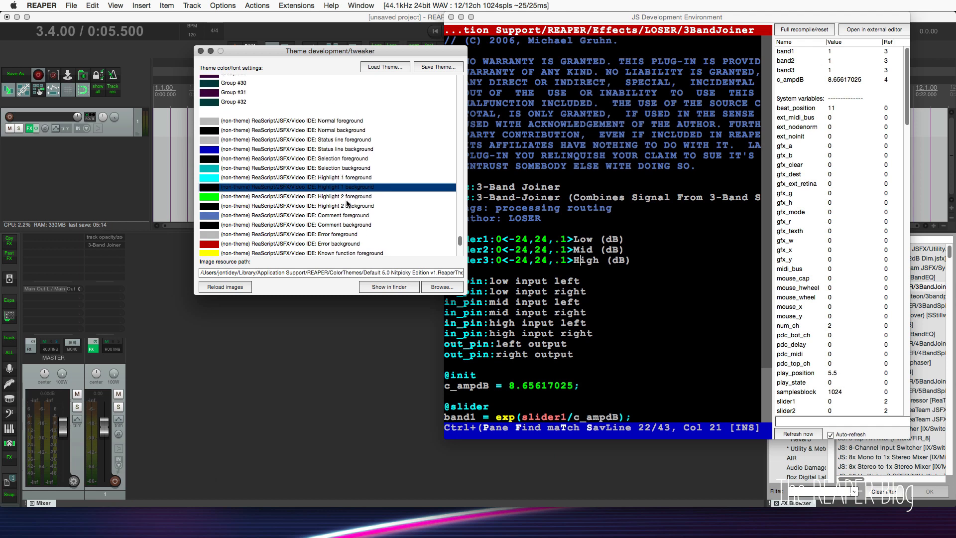
{"action": "scroll", "coordinate": [342, 203], "scroll_direction": "down", "scroll_amount": 3}
{"action": "scroll", "coordinate": [342, 203], "scroll_direction": "down", "scroll_amount": 12}
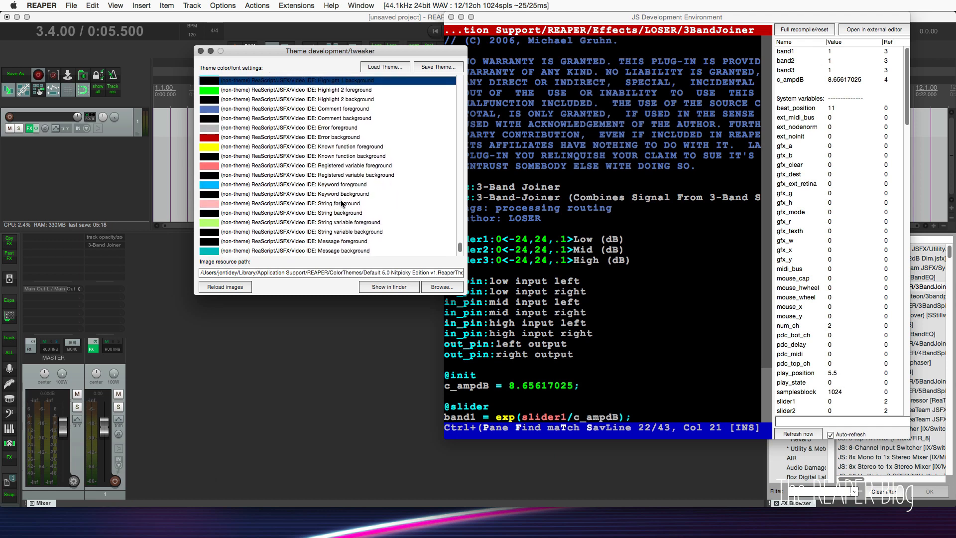
{"action": "scroll", "coordinate": [342, 203], "scroll_direction": "up", "scroll_amount": 1}
{"action": "scroll", "coordinate": [342, 204], "scroll_direction": "down", "scroll_amount": 1}
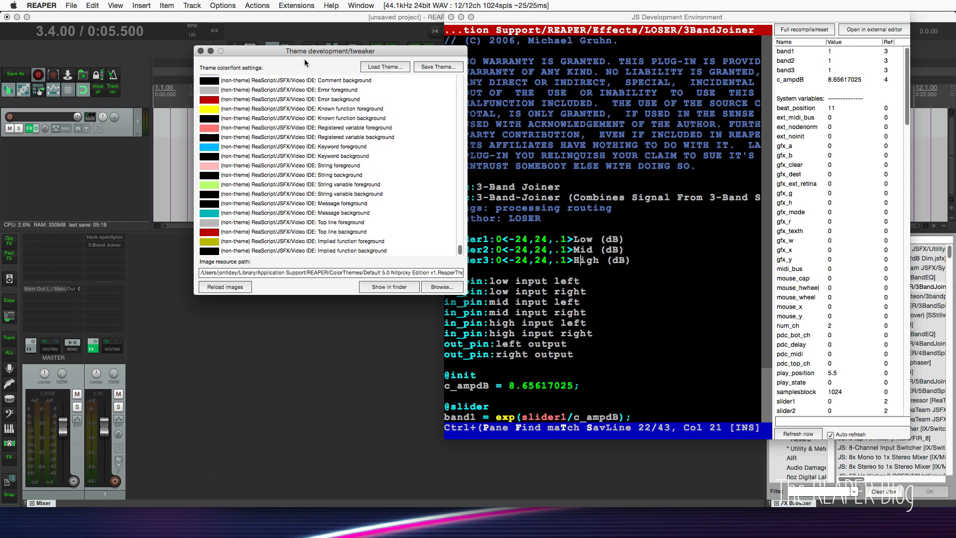
{"action": "scroll", "coordinate": [258, 250], "scroll_direction": "up", "scroll_amount": 1}
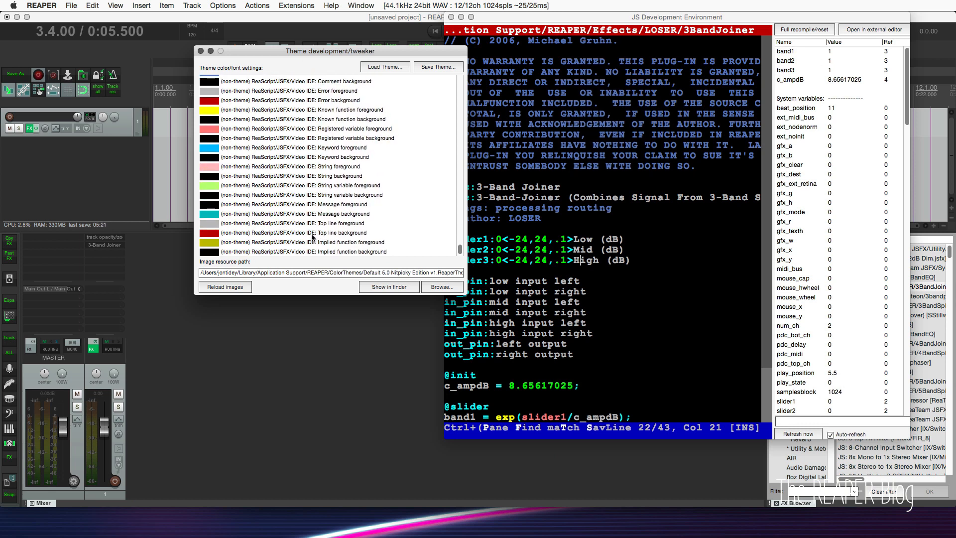
Set the ReaScript/JSFX/Video IDE Top line background colour to yellow, hex E3FF4D.
{"action": "double_click", "coordinate": [206, 233]}
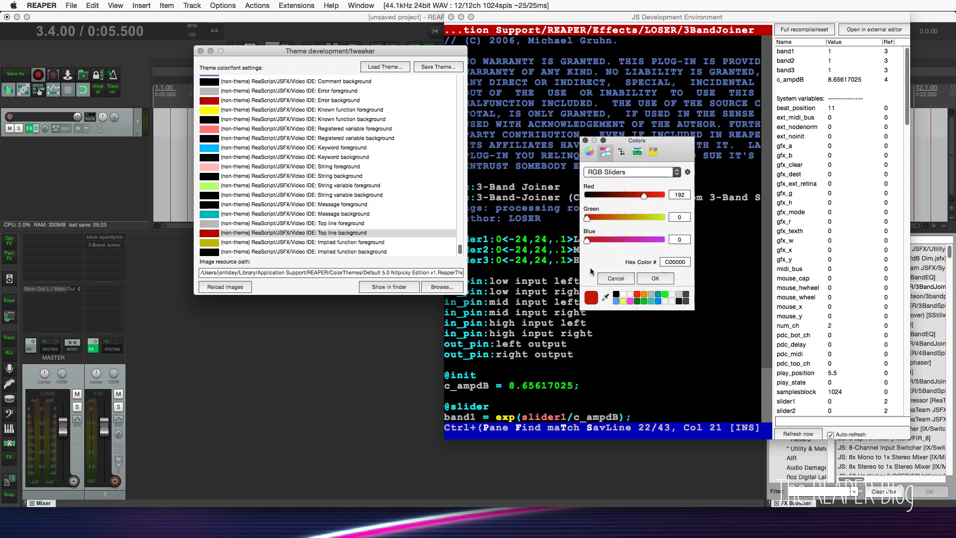
{"action": "left_click", "coordinate": [624, 302]}
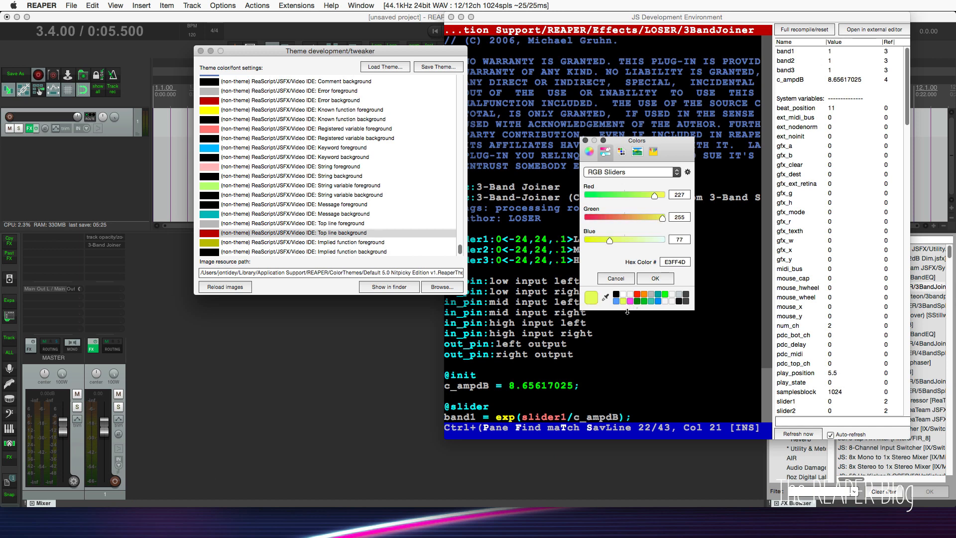
{"action": "left_click", "coordinate": [653, 279]}
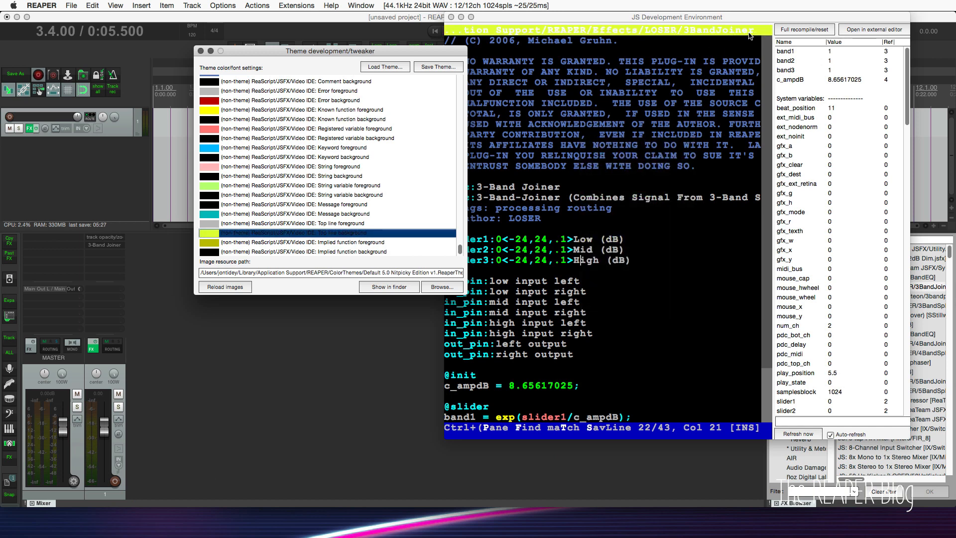
Set the ReaScript/JSFX/Video IDE Top line background colour to red, hex FF0000, and move the theme tweaker clear of the effects window.
{"action": "double_click", "coordinate": [216, 234]}
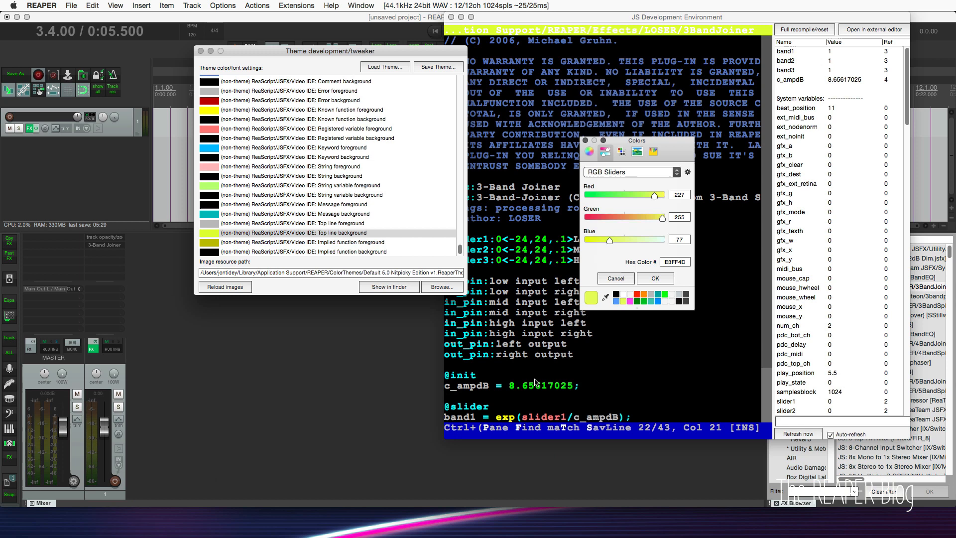
{"action": "left_click", "coordinate": [637, 294]}
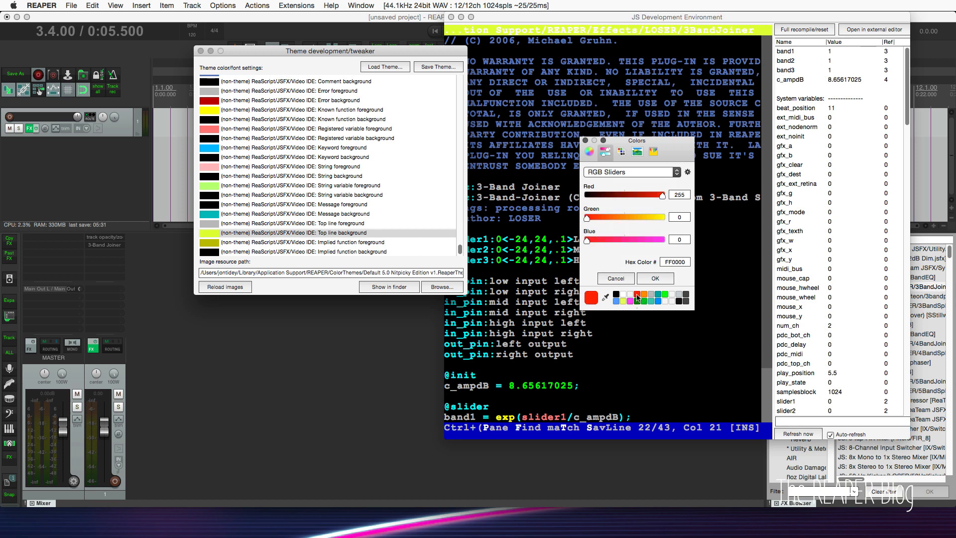
{"action": "left_click", "coordinate": [649, 279]}
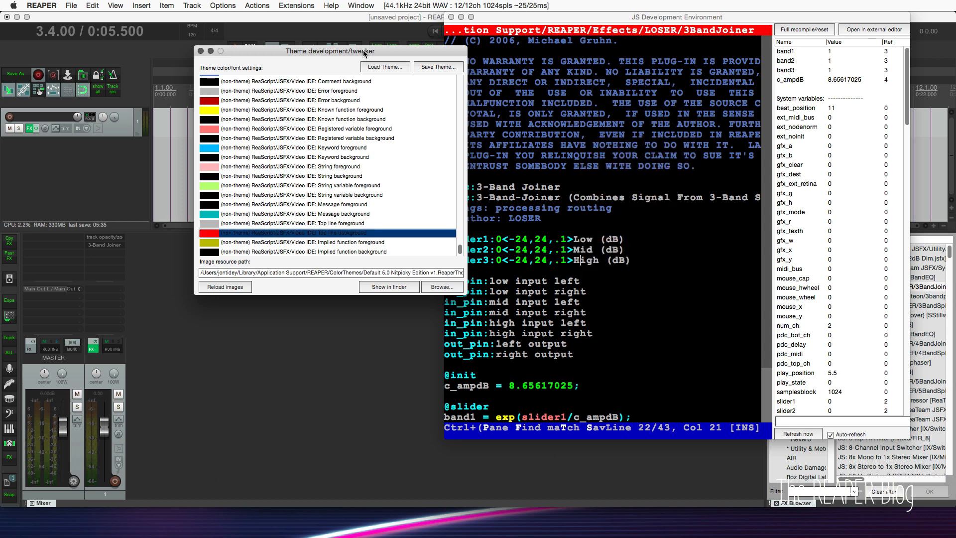
{"action": "left_click_drag", "start_coordinate": [363, 49], "coordinate": [371, 194]}
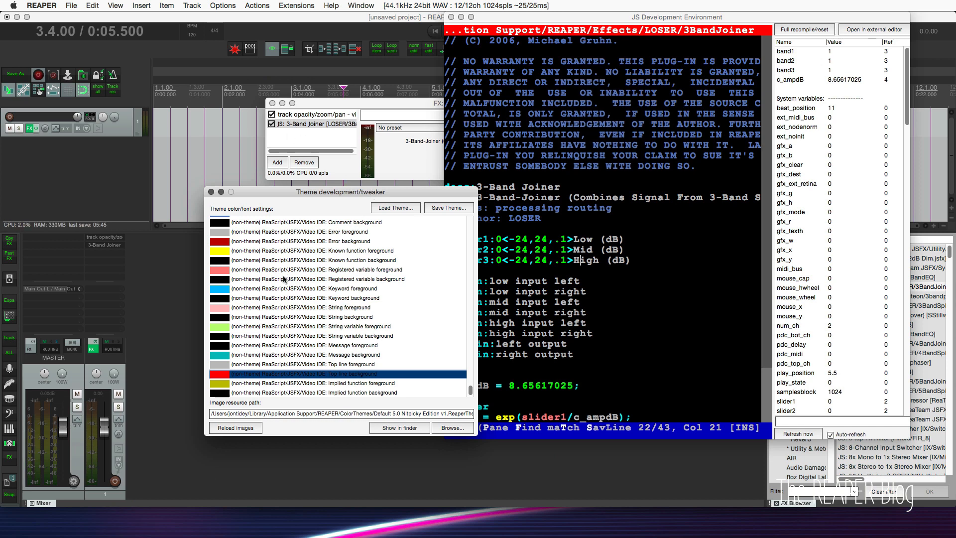
Switch to Finder and open reaper.ini from the REAPER resource folder in TextWrangler.
{"action": "left_click", "coordinate": [164, 293]}
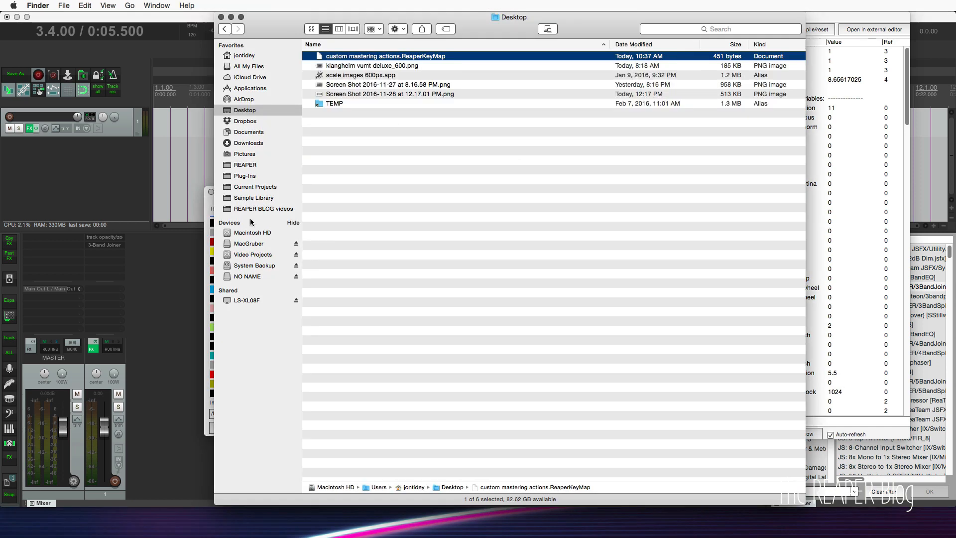
{"action": "left_click", "coordinate": [253, 169]}
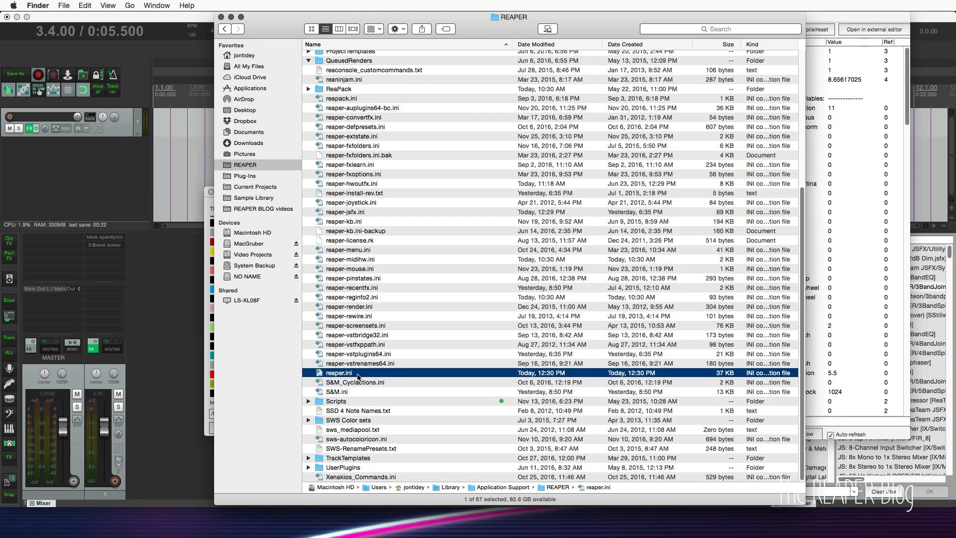
{"action": "right_click", "coordinate": [359, 373]}
{"action": "mouse_move", "coordinate": [447, 391]}
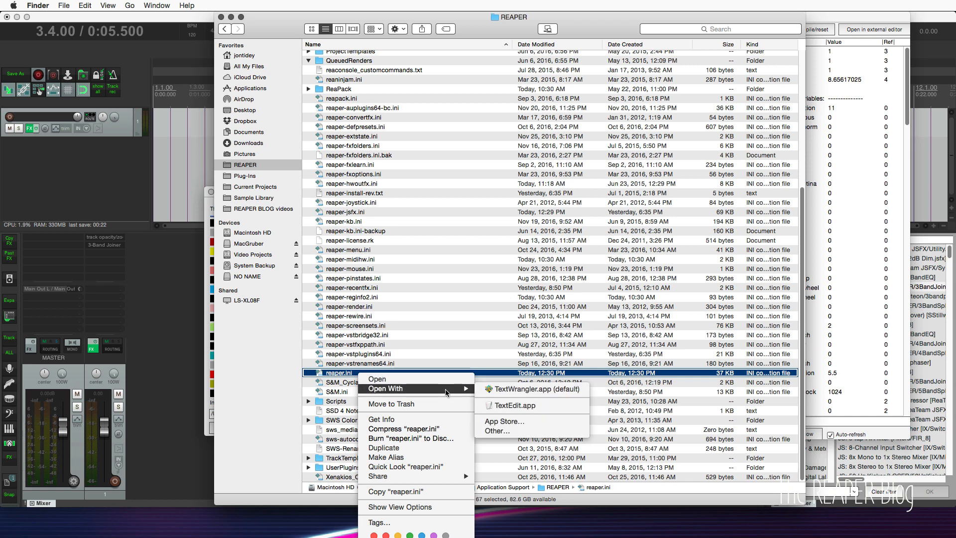
{"action": "left_click", "coordinate": [541, 393]}
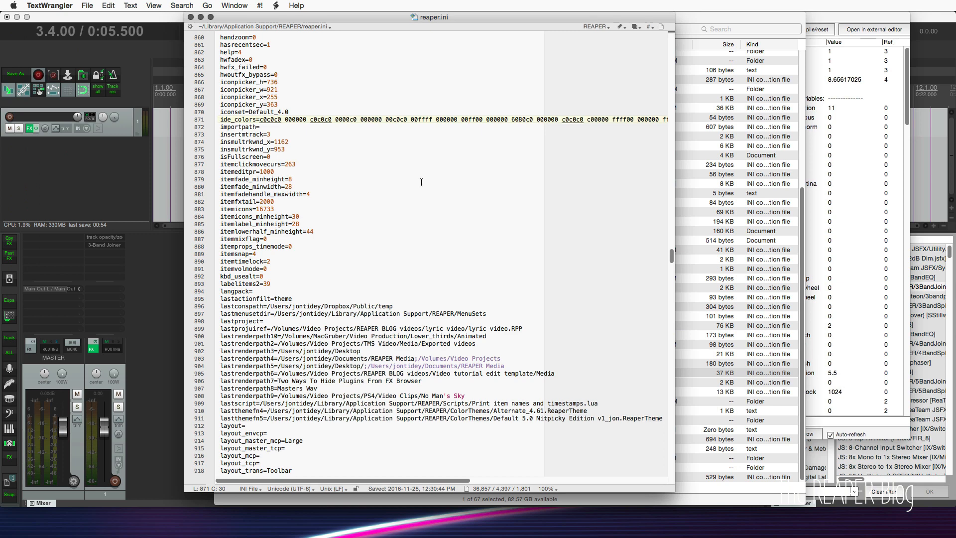
Examine the colour values on the ide_colors line of reaper.ini, comparing with the theme tweaker, and close the file.
{"action": "scroll", "coordinate": [421, 182], "scroll_direction": "up", "scroll_amount": 1}
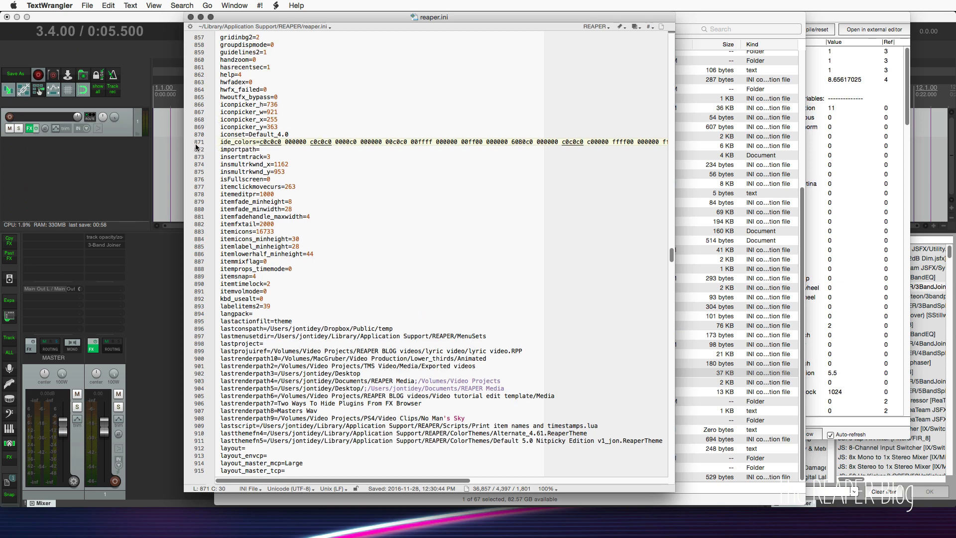
{"action": "left_click_drag", "start_coordinate": [263, 142], "coordinate": [586, 143]}
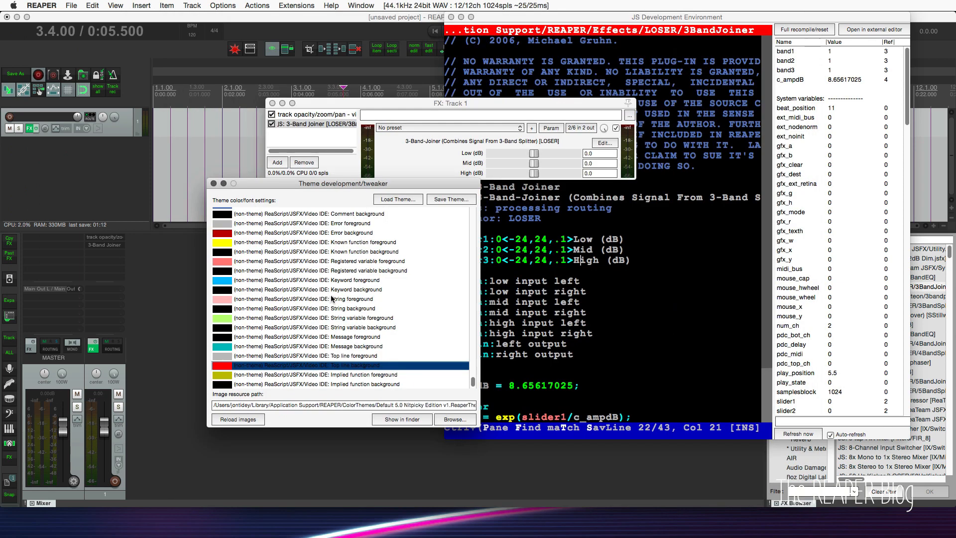
{"action": "key", "text": "super+Tab"}
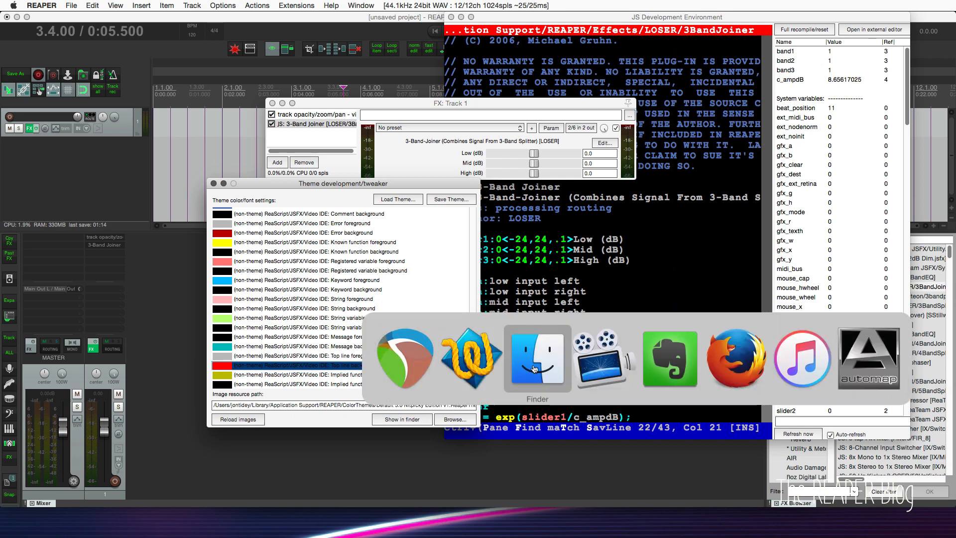
{"action": "left_click", "coordinate": [471, 358]}
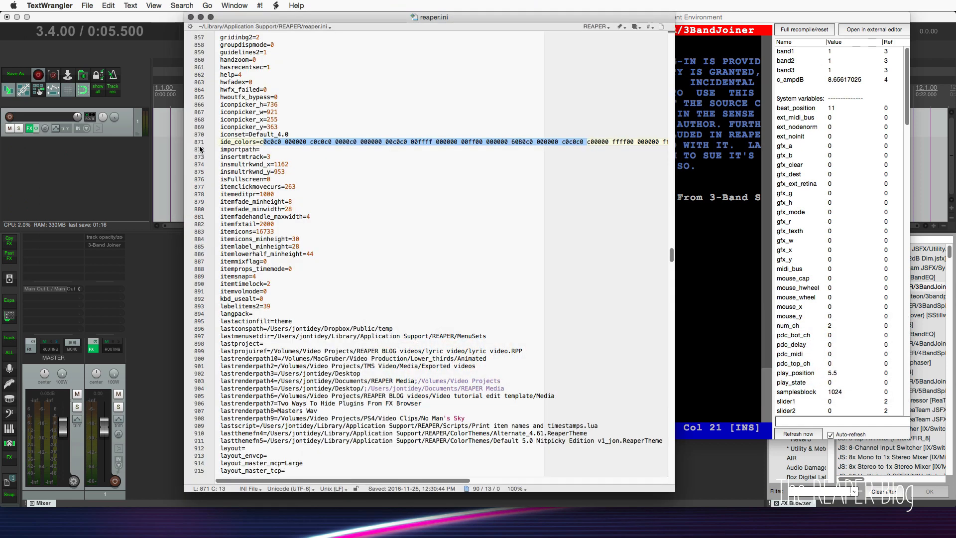
{"action": "left_click", "coordinate": [367, 149]}
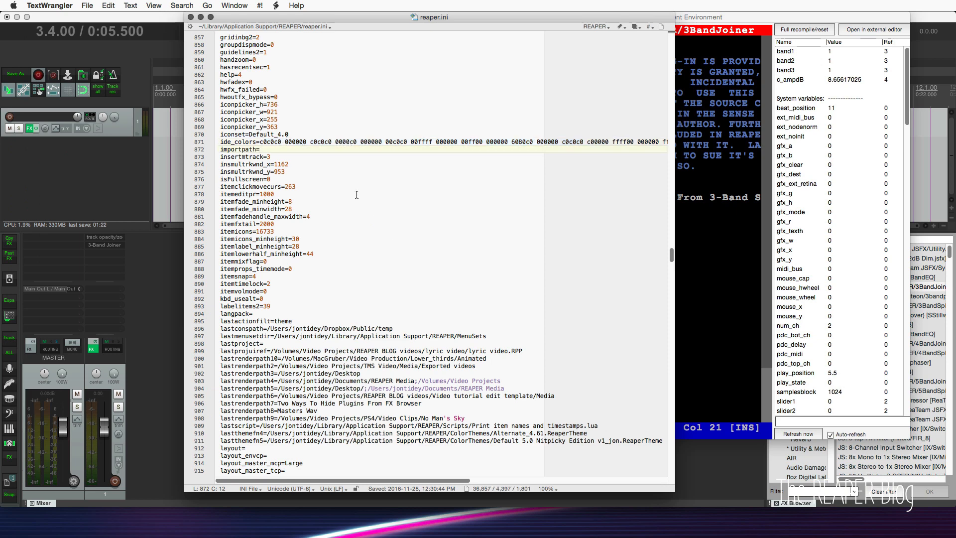
{"action": "left_click", "coordinate": [190, 17]}
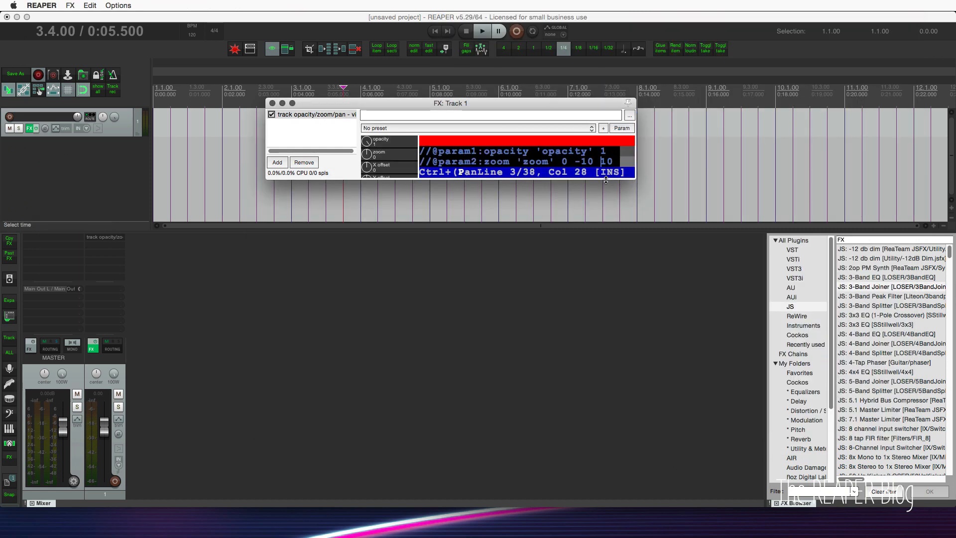
Enlarge the Track 1 effects window and look up the inline help for input_ismaster and input_track in the video code.
{"action": "left_click_drag", "start_coordinate": [635, 228], "coordinate": [634, 465]}
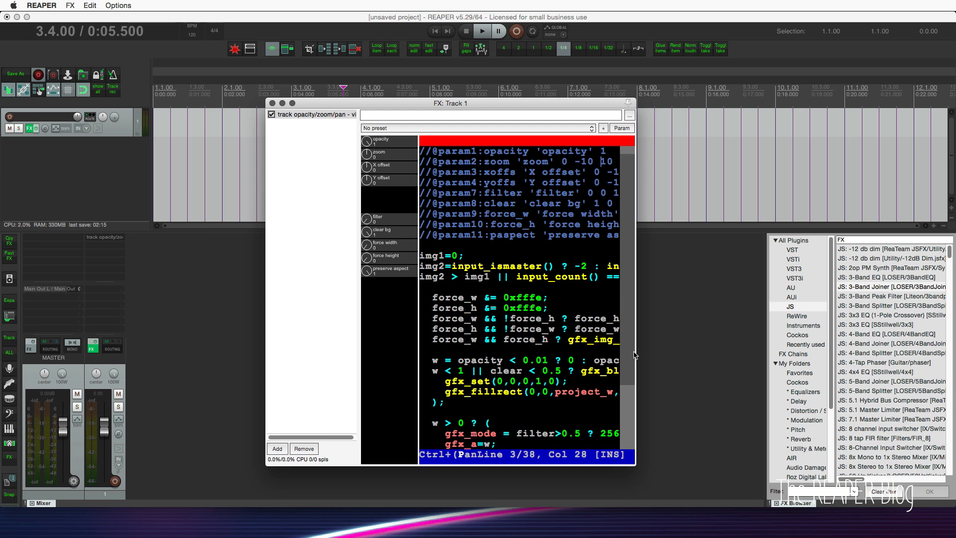
{"action": "left_click_drag", "start_coordinate": [636, 354], "coordinate": [762, 355]}
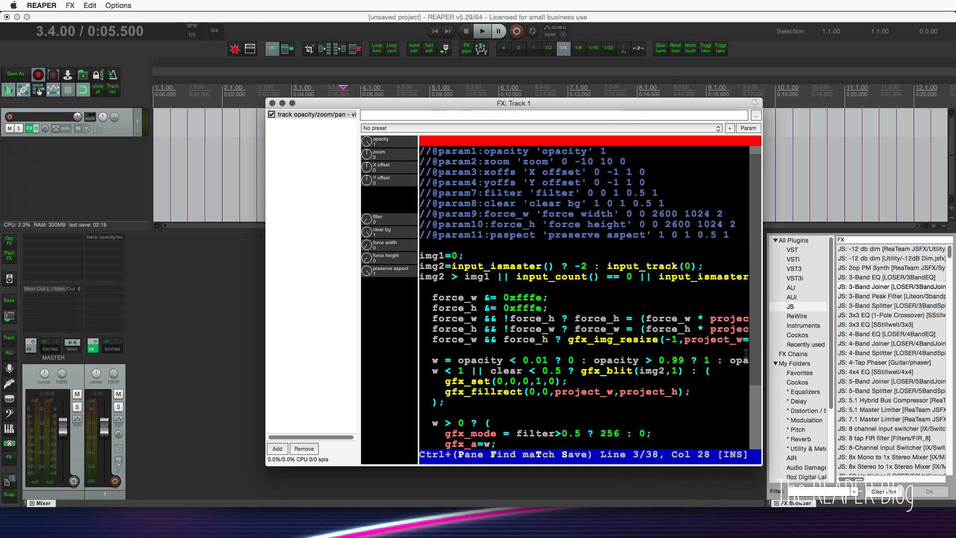
{"action": "left_click", "coordinate": [497, 267]}
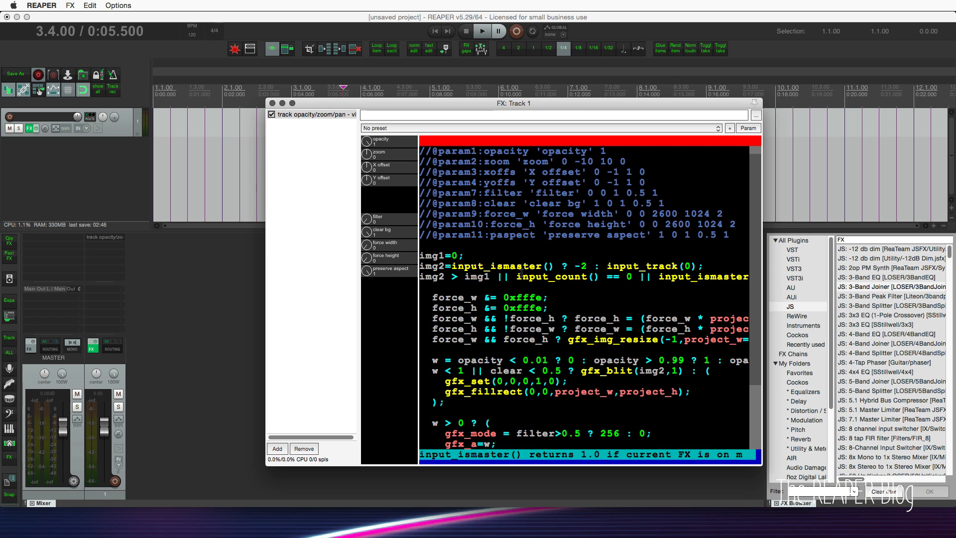
{"action": "scroll", "coordinate": [520, 273], "scroll_direction": "up", "scroll_amount": 1}
{"action": "left_click", "coordinate": [519, 278]}
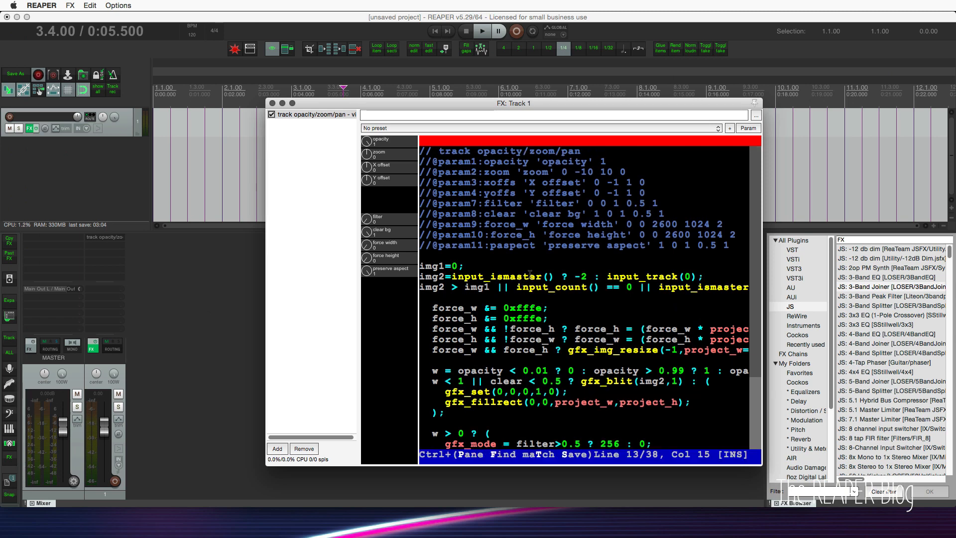
{"action": "left_click", "coordinate": [502, 279]}
{"action": "left_click", "coordinate": [631, 276]}
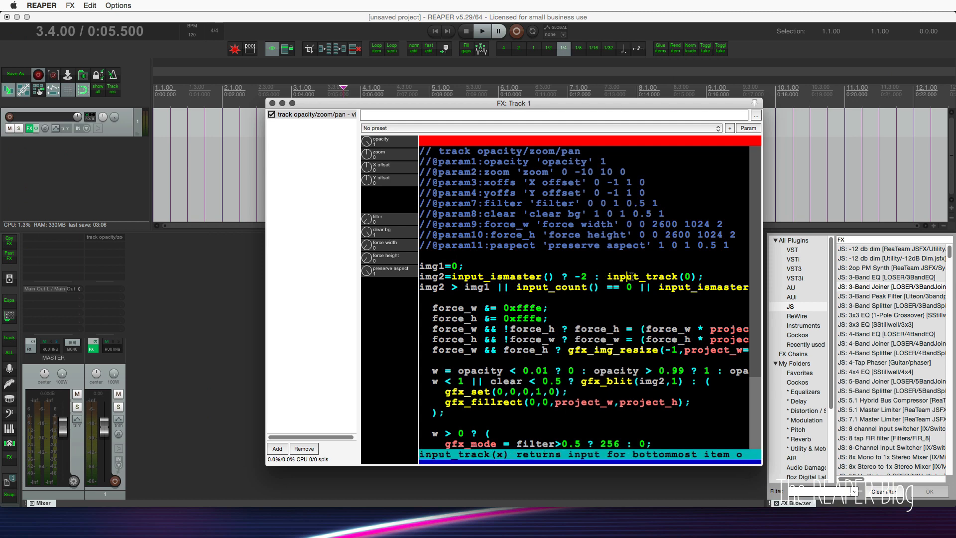
Check the inline help for input_ismaster, input_count, the 0xfffe value and the force_h and force_w lines.
{"action": "right_click", "coordinate": [686, 289]}
{"action": "right_click", "coordinate": [521, 286]}
{"action": "right_click", "coordinate": [523, 309]}
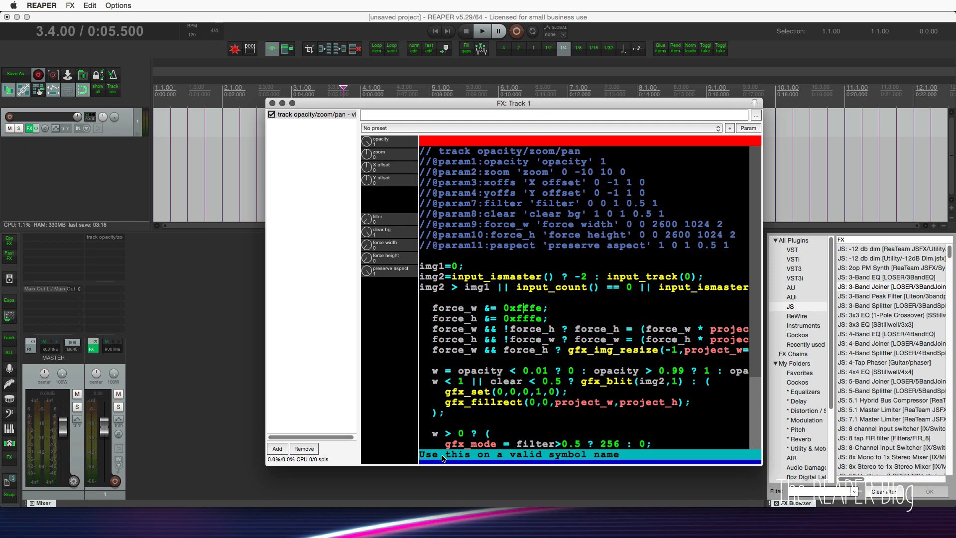
{"action": "right_click", "coordinate": [453, 315]}
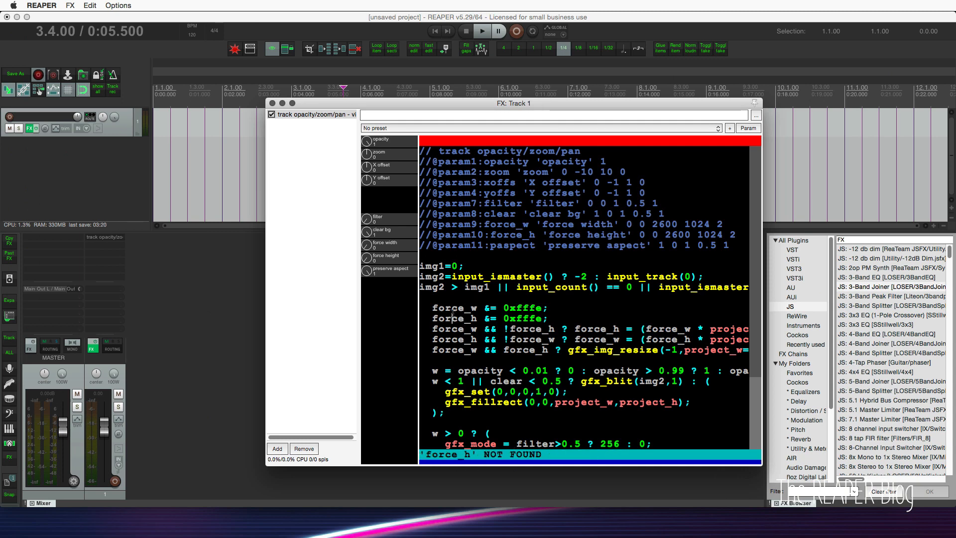
{"action": "right_click", "coordinate": [484, 304]}
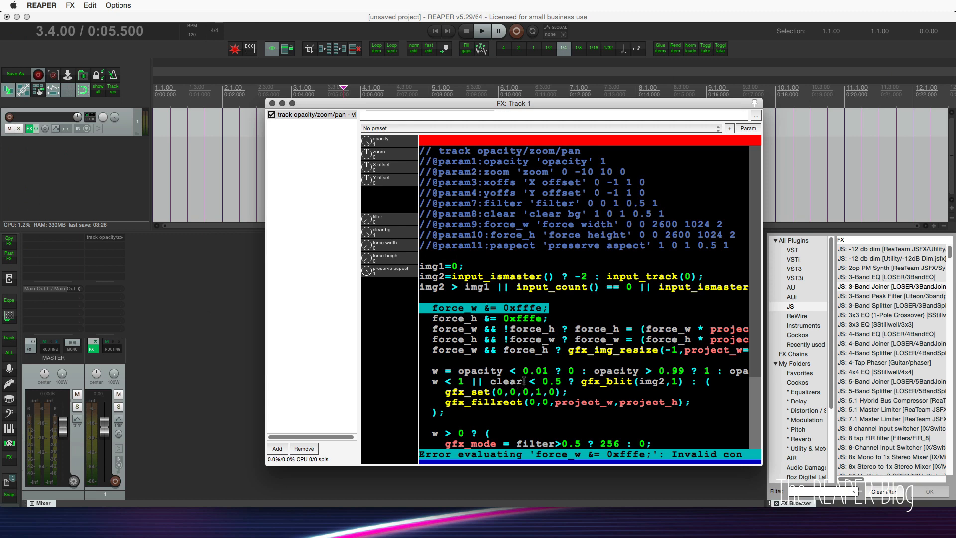
Highlight parts of the opacity comparison in the video code and look up the inline help for gfx_fillrect.
{"action": "left_click_drag", "start_coordinate": [509, 371], "coordinate": [574, 372]}
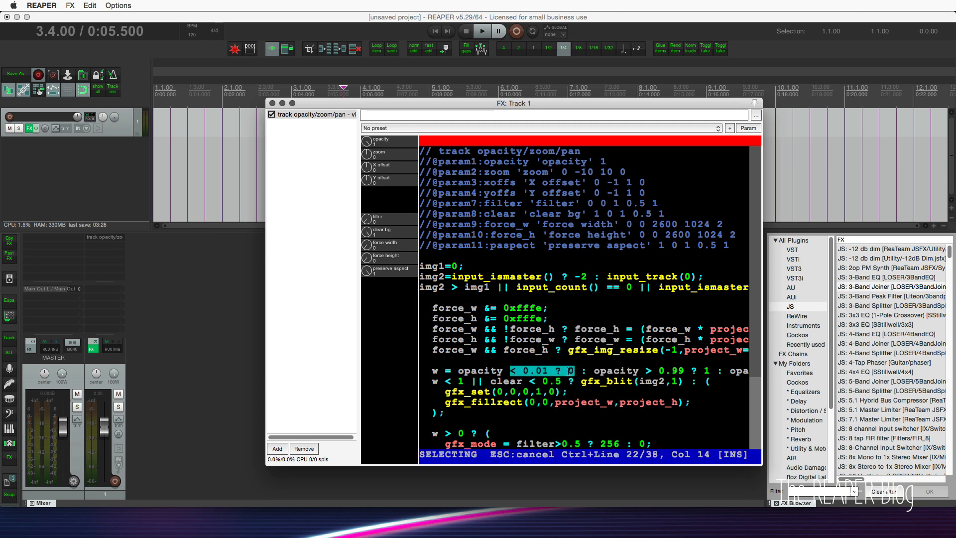
{"action": "right_click", "coordinate": [564, 372]}
{"action": "left_click", "coordinate": [523, 372]}
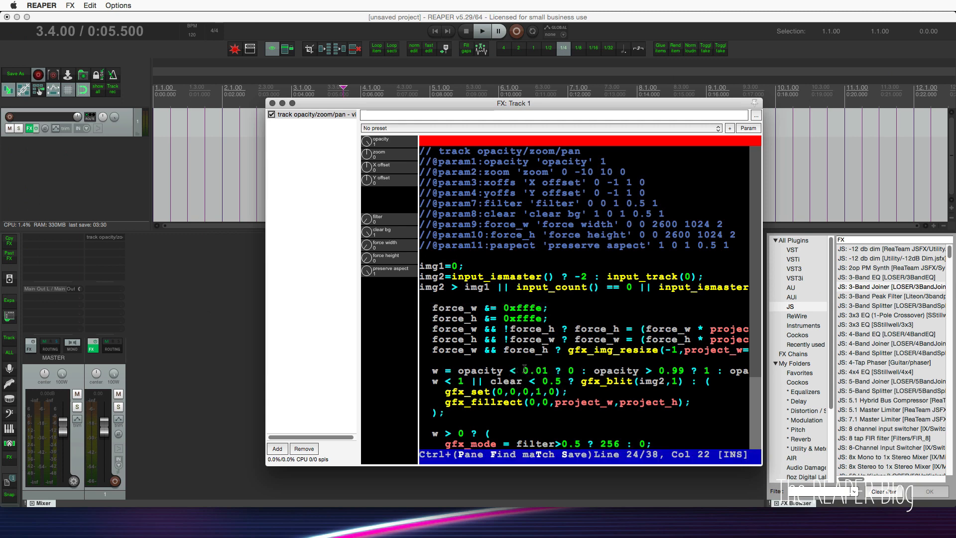
{"action": "left_click_drag", "start_coordinate": [524, 372], "coordinate": [586, 372]}
{"action": "left_click", "coordinate": [567, 392]}
{"action": "scroll", "coordinate": [566, 394], "scroll_direction": "down", "scroll_amount": 5}
{"action": "left_click", "coordinate": [457, 266]}
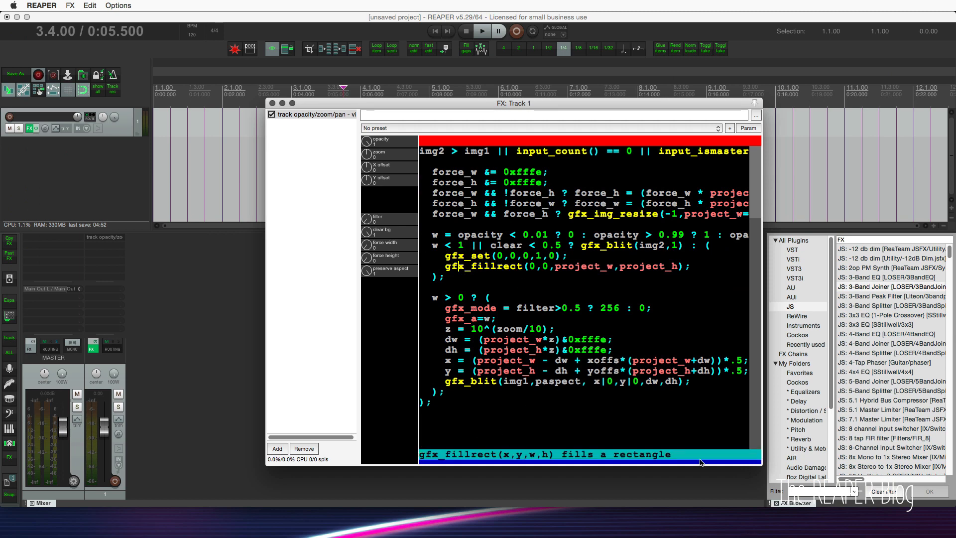
Open the Video processor reference, place it over the effects window and read through it.
{"action": "key", "text": "F1"}
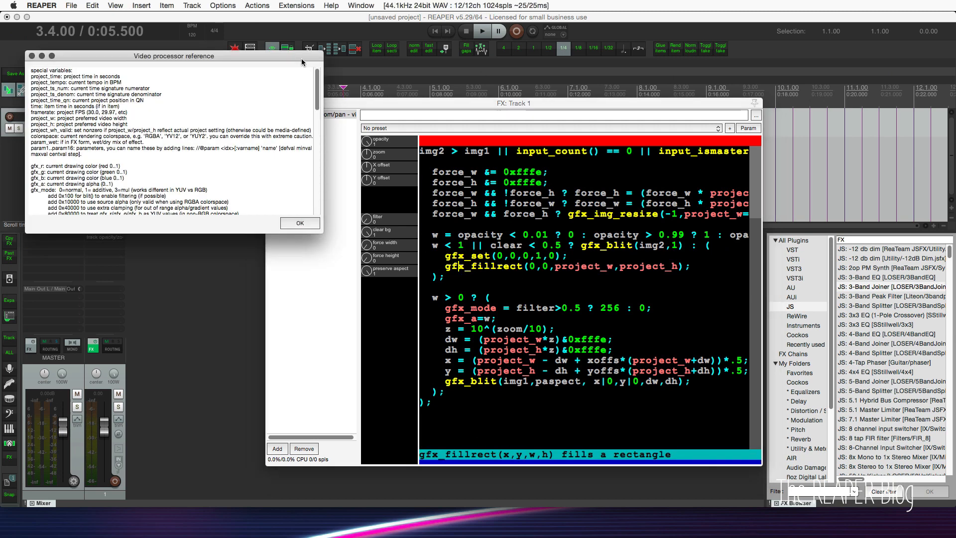
{"action": "left_click_drag", "start_coordinate": [301, 59], "coordinate": [735, 174]}
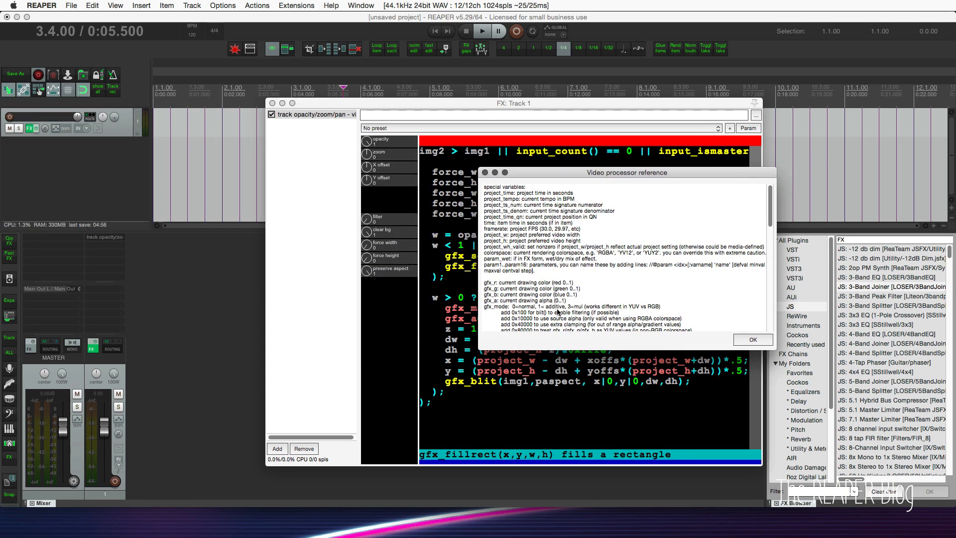
{"action": "scroll", "coordinate": [638, 291], "scroll_direction": "down", "scroll_amount": 3}
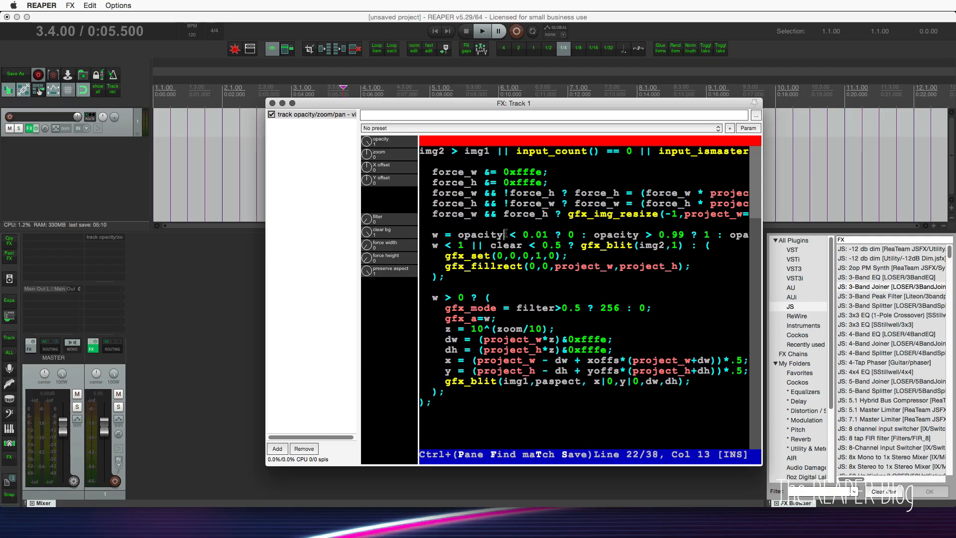
Reopen the Video processor reference over the code, examine the special variables from project_time to time, and close the reference.
{"action": "key", "text": "F1"}
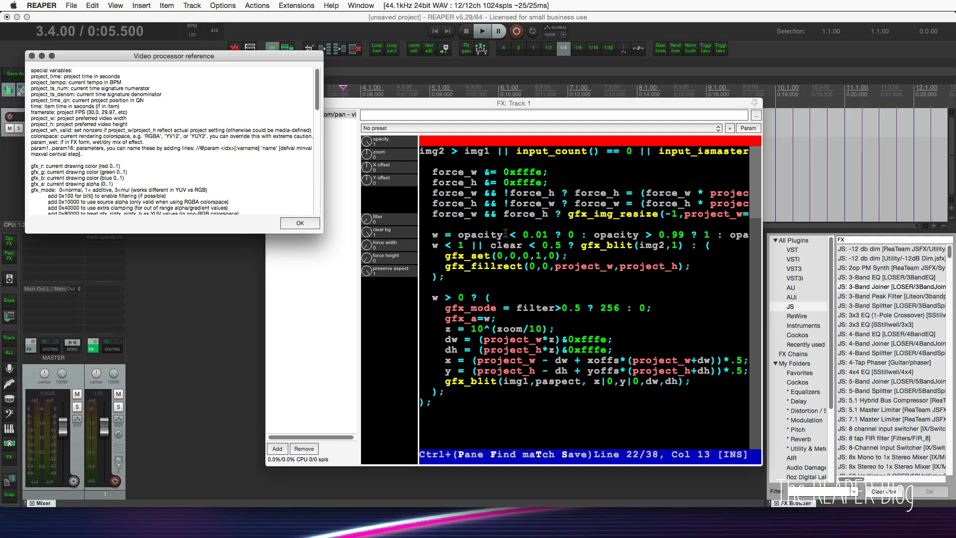
{"action": "left_click_drag", "start_coordinate": [125, 59], "coordinate": [608, 154]}
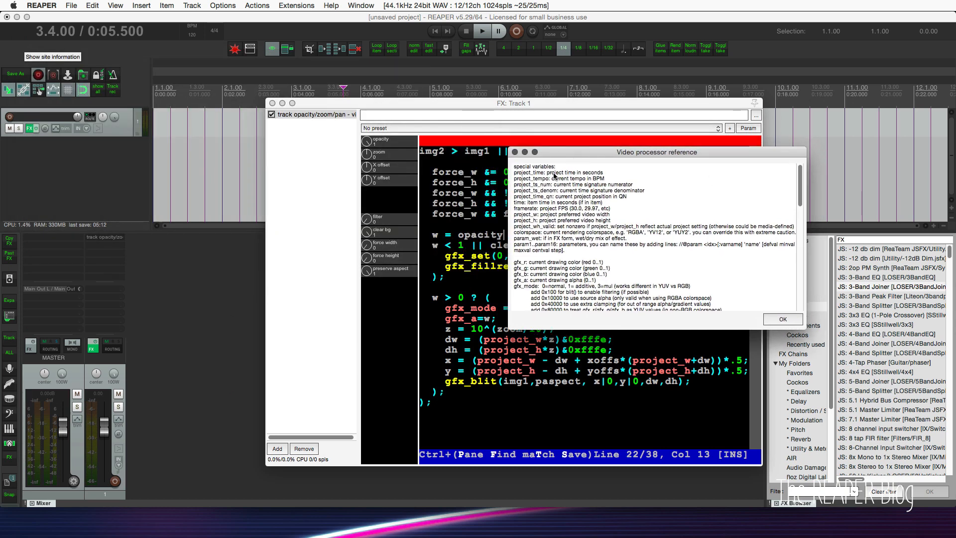
{"action": "left_click_drag", "start_coordinate": [514, 173], "coordinate": [589, 186]}
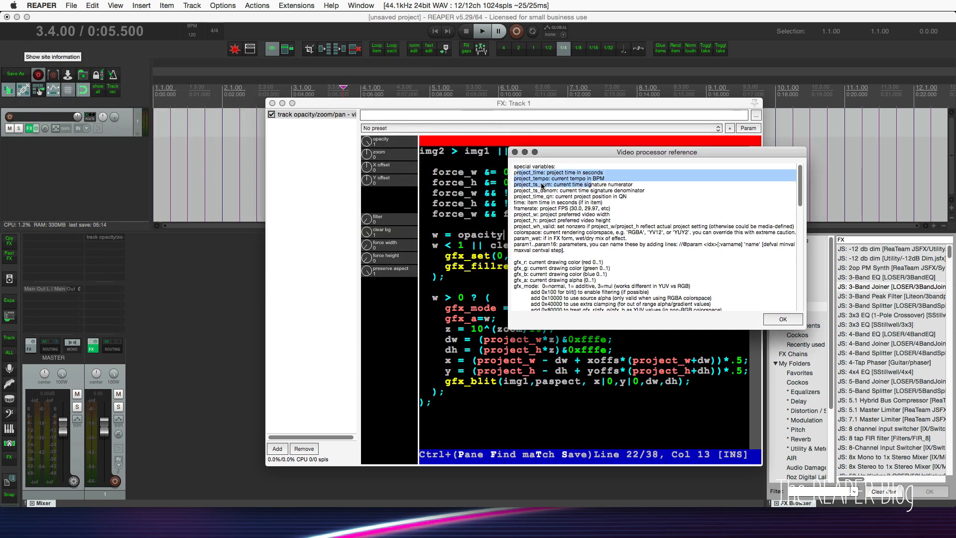
{"action": "left_click", "coordinate": [561, 201]}
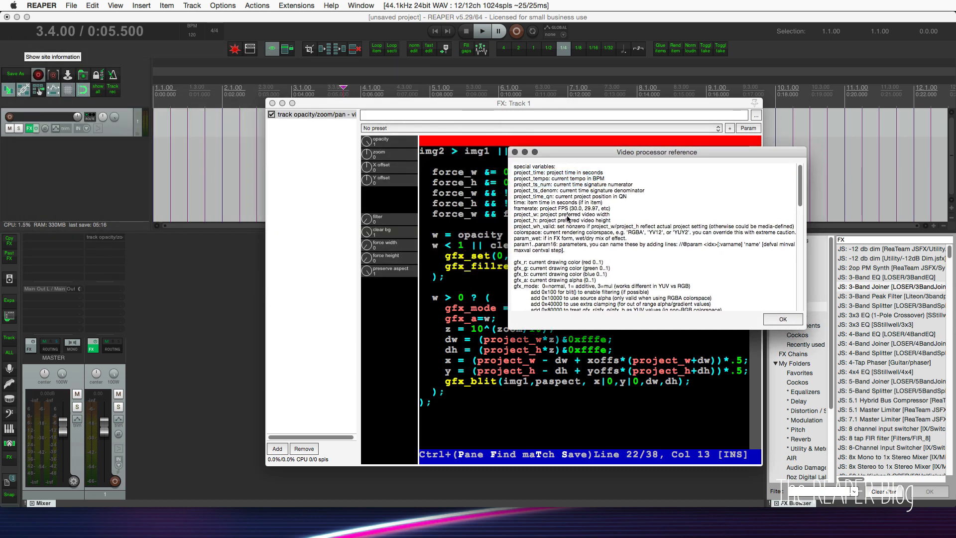
{"action": "left_click_drag", "start_coordinate": [620, 204], "coordinate": [517, 175]}
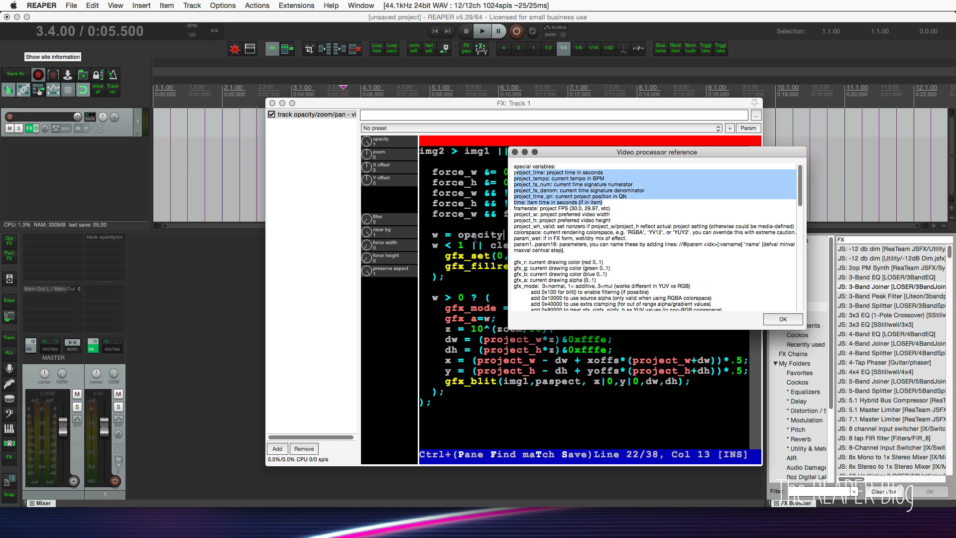
{"action": "left_click", "coordinate": [501, 234]}
{"action": "left_click", "coordinate": [780, 188]}
{"action": "left_click", "coordinate": [783, 320]}
{"action": "left_click", "coordinate": [606, 278]}
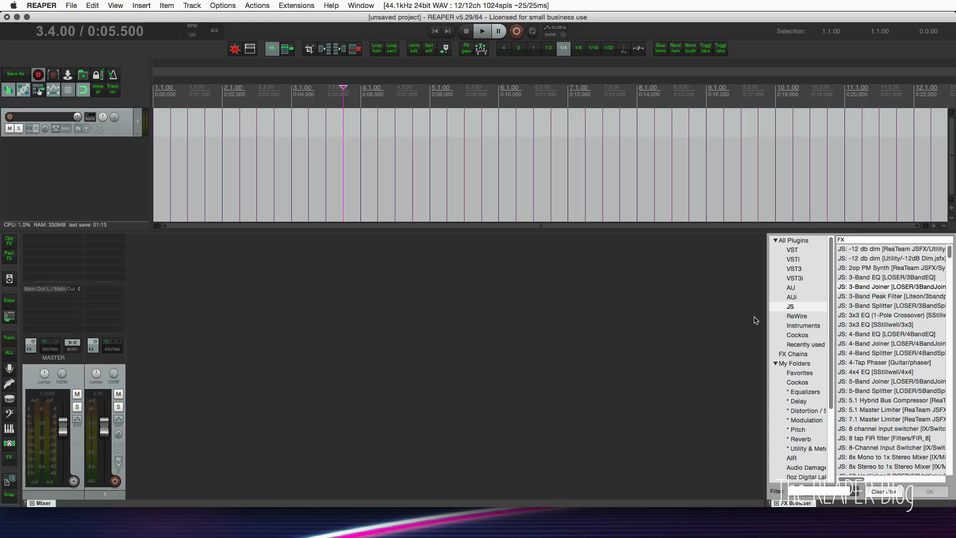
Find JS: Gain Reduction Scope (Cockos) in the FX browser, add it to track 1 and reposition its window.
{"action": "left_click", "coordinate": [815, 491]}
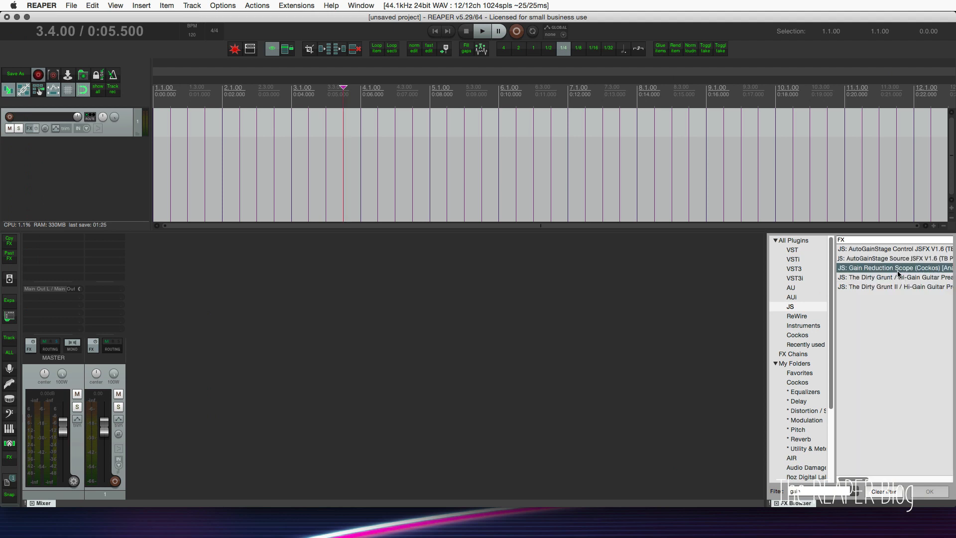
{"action": "double_click", "coordinate": [898, 272]}
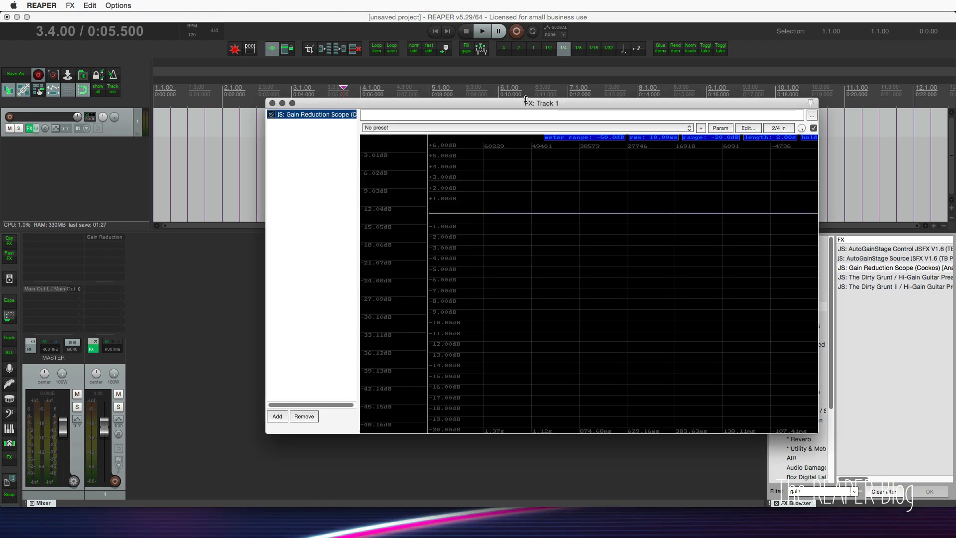
{"action": "left_click_drag", "start_coordinate": [515, 106], "coordinate": [429, 149]}
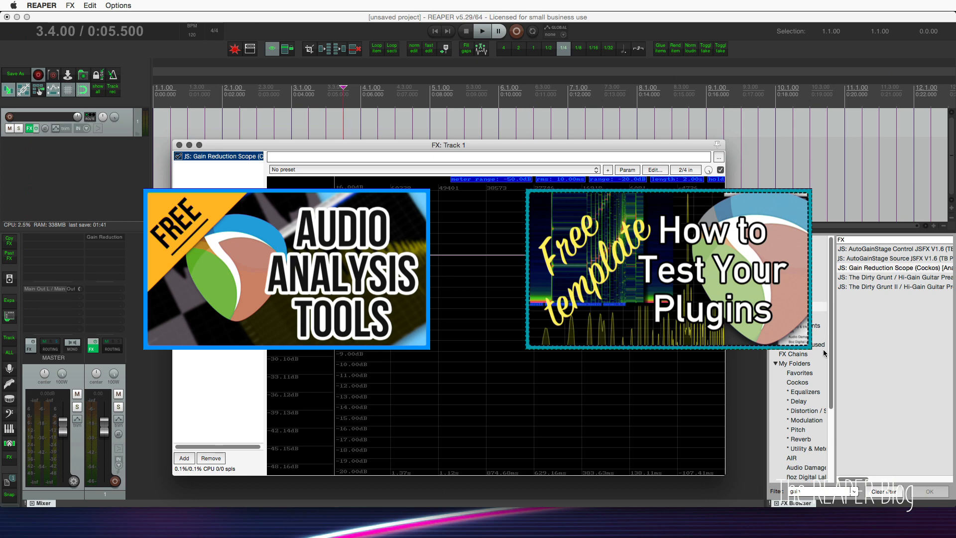
Add ReaEQ from the Cockos folder to track 1's effects chain, placed before the Gain Reduction Scope.
{"action": "left_click", "coordinate": [810, 382]}
{"action": "left_click", "coordinate": [810, 382]}
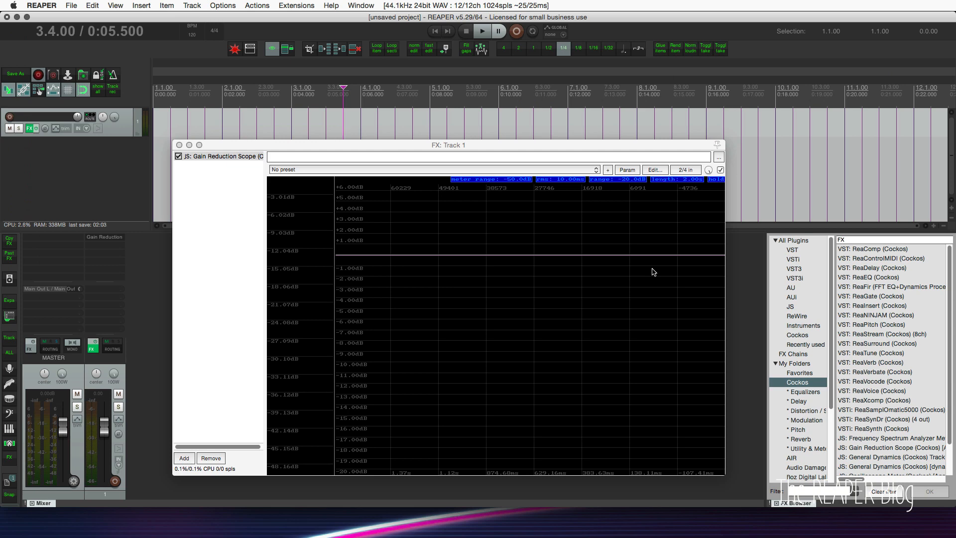
{"action": "left_click_drag", "start_coordinate": [867, 277], "coordinate": [240, 161]}
Open track 1's routing, set its track channels to 4 and close the routing window.
{"action": "left_click", "coordinate": [113, 348]}
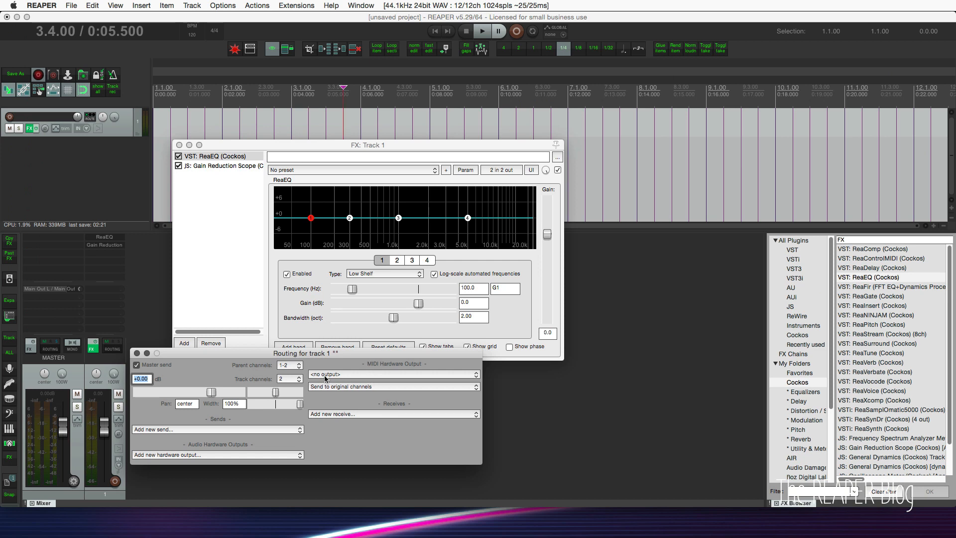
{"action": "left_click", "coordinate": [287, 378]}
{"action": "left_click", "coordinate": [283, 388]}
{"action": "left_click", "coordinate": [137, 353]}
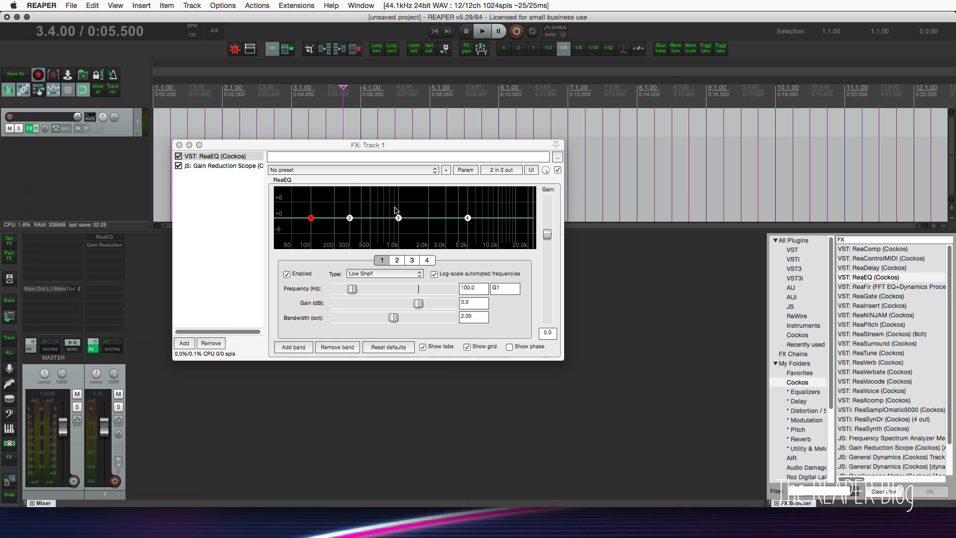
Route ReaEQ's outputs 1 and 2 additionally to channels 3 and 4 in the plug-in pin connector.
{"action": "left_click", "coordinate": [505, 174]}
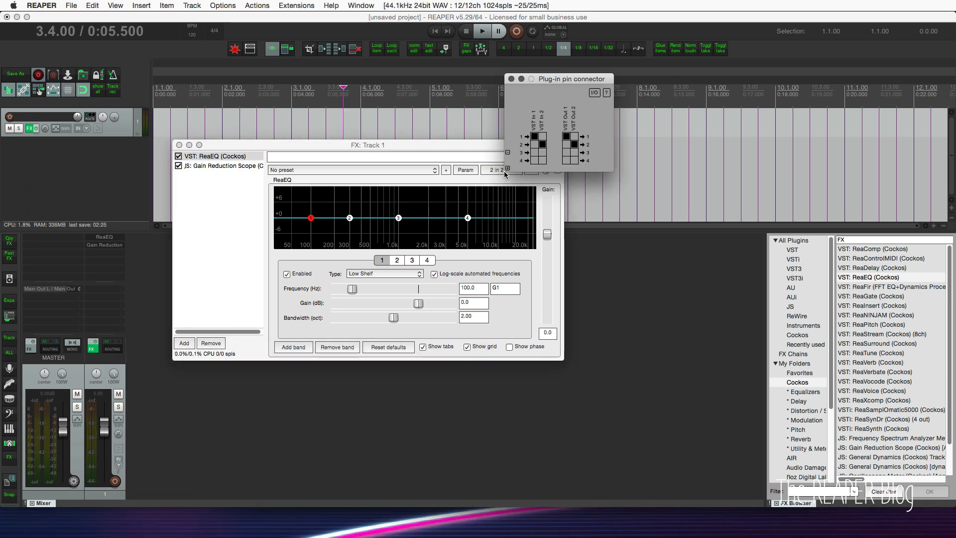
{"action": "left_click", "coordinate": [566, 152]}
{"action": "left_click", "coordinate": [574, 160]}
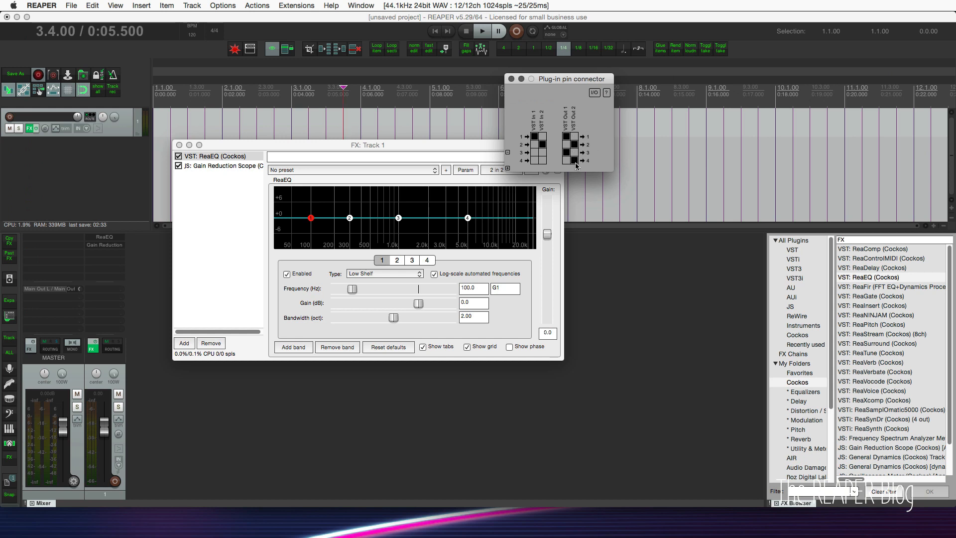
{"action": "left_click", "coordinate": [511, 80]}
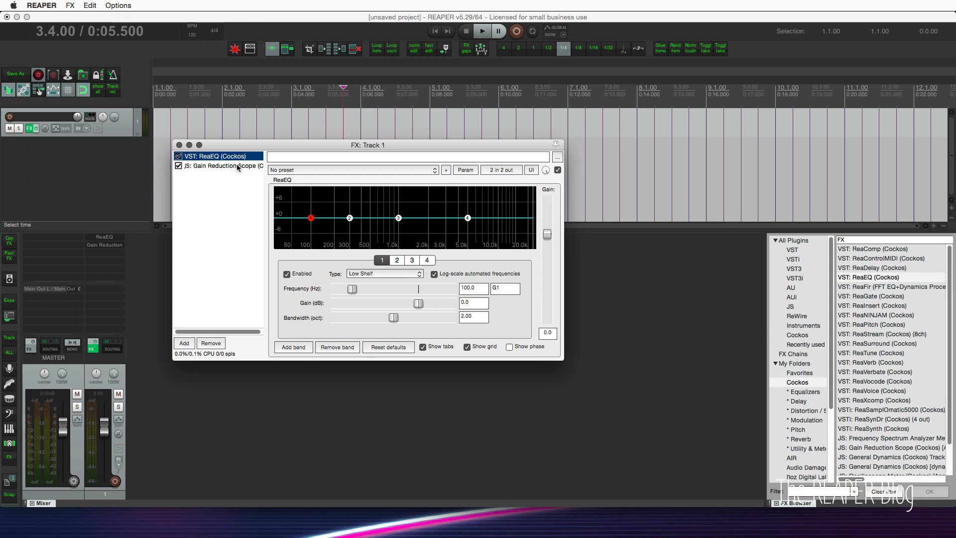
Add ReaComp between ReaEQ and the Gain Reduction Scope, and bring the scope's display back up.
{"action": "left_click", "coordinate": [238, 166]}
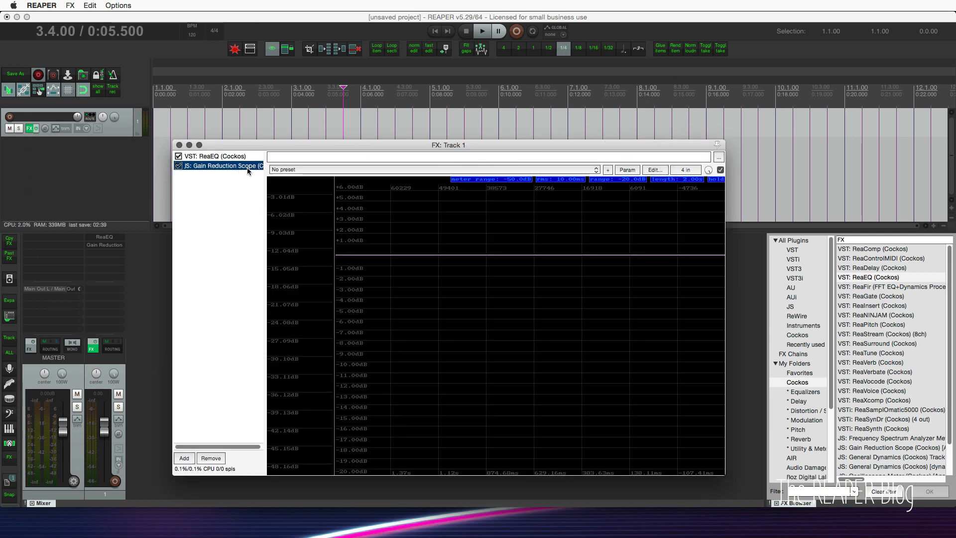
{"action": "left_click_drag", "start_coordinate": [881, 252], "coordinate": [241, 166]}
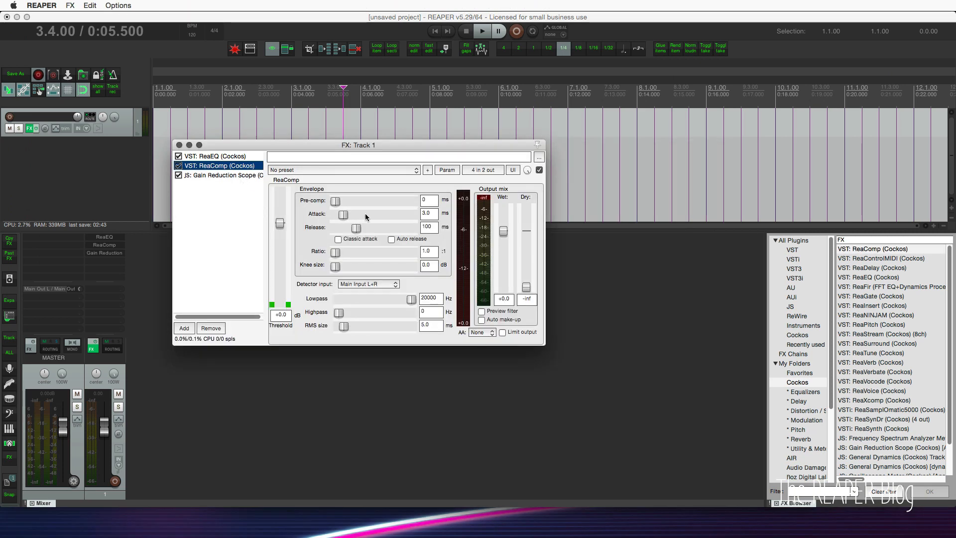
{"action": "left_click", "coordinate": [238, 176]}
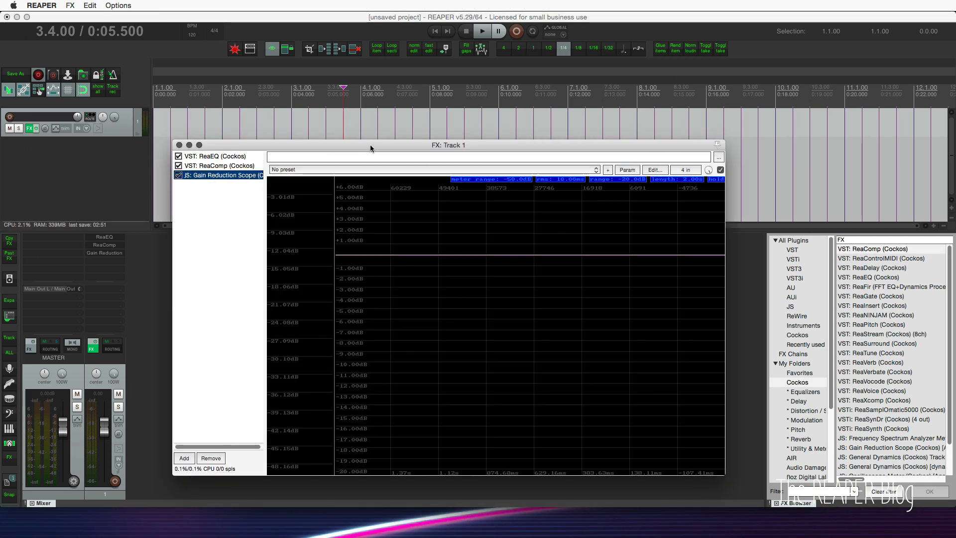
{"action": "left_click", "coordinate": [767, 359]}
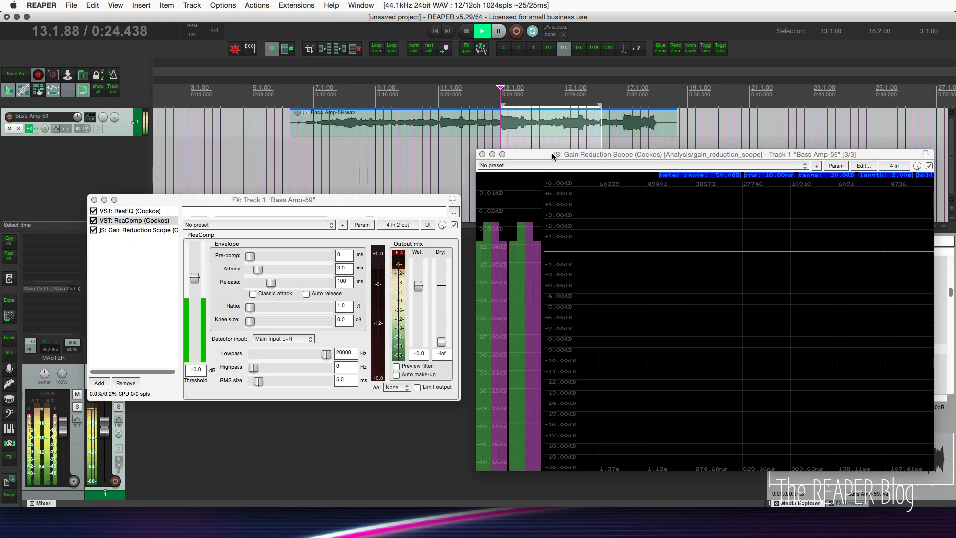
Rearrange the effects and scope windows, and set ReaComp's ratio to 2:1 and threshold to -18.8 dB.
{"action": "left_click", "coordinate": [330, 199]}
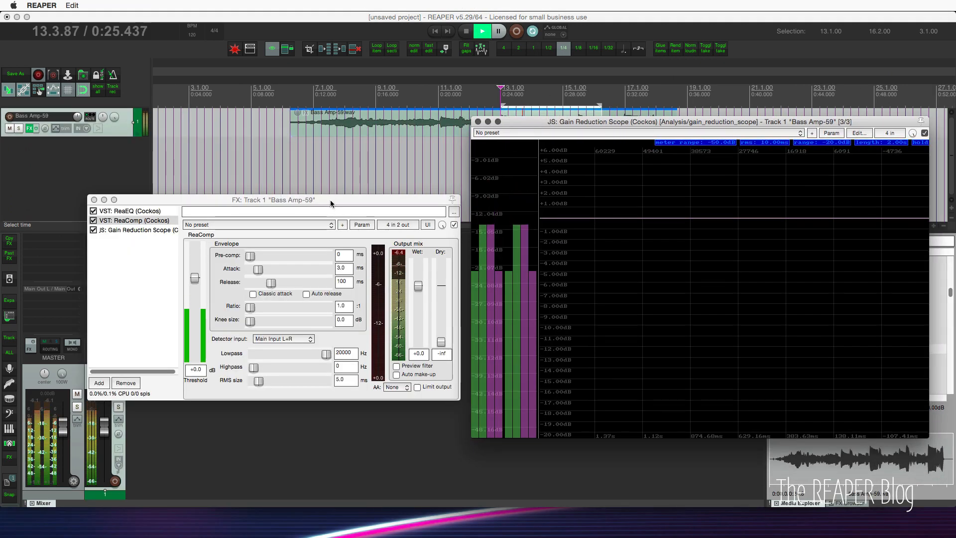
{"action": "left_click_drag", "start_coordinate": [330, 199], "coordinate": [340, 172]}
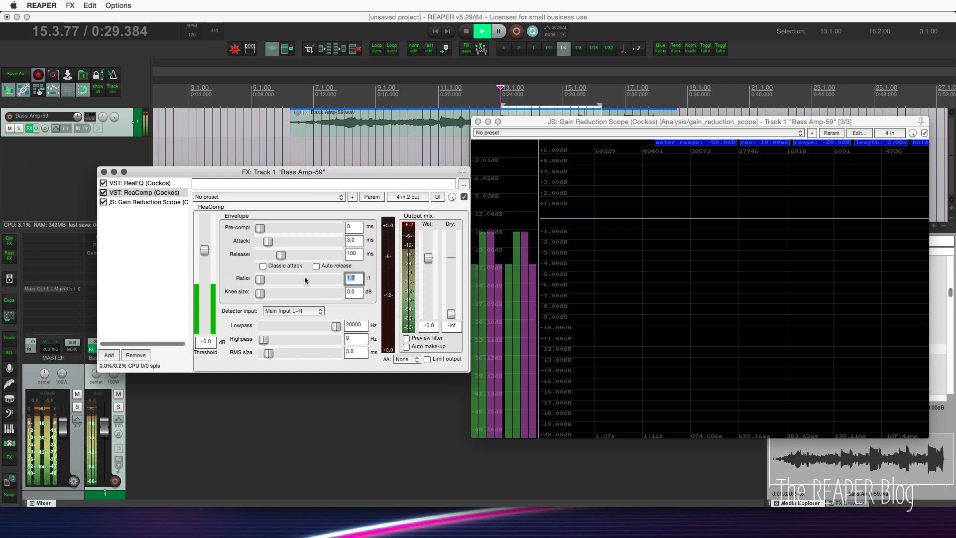
{"action": "type", "text": "2"}
{"action": "key", "text": "Return"}
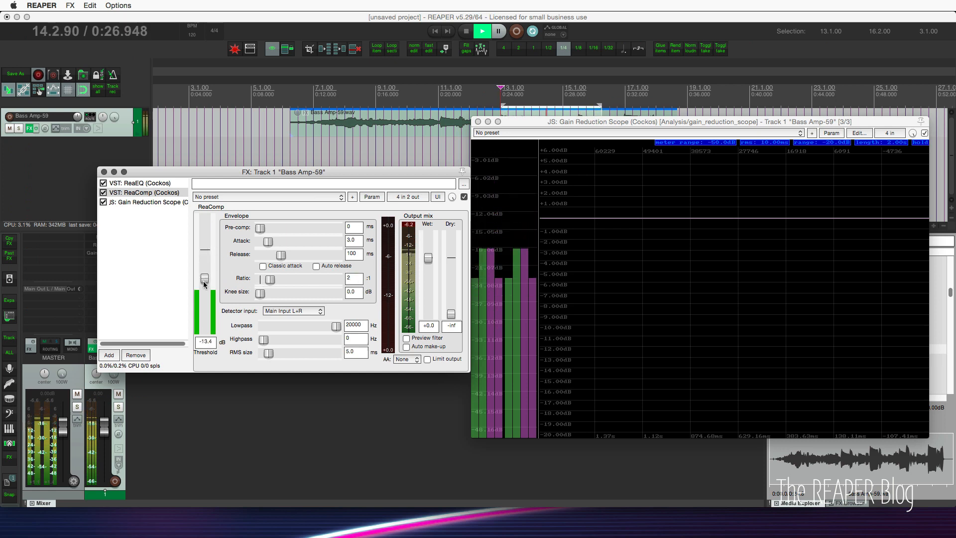
{"action": "left_click_drag", "start_coordinate": [204, 284], "coordinate": [204, 288]}
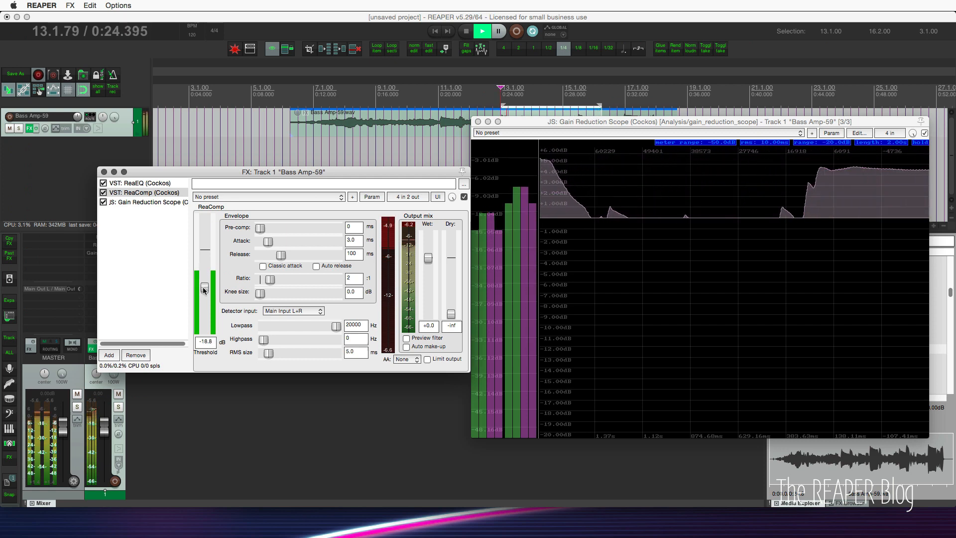
{"action": "left_click_drag", "start_coordinate": [593, 126], "coordinate": [587, 154]}
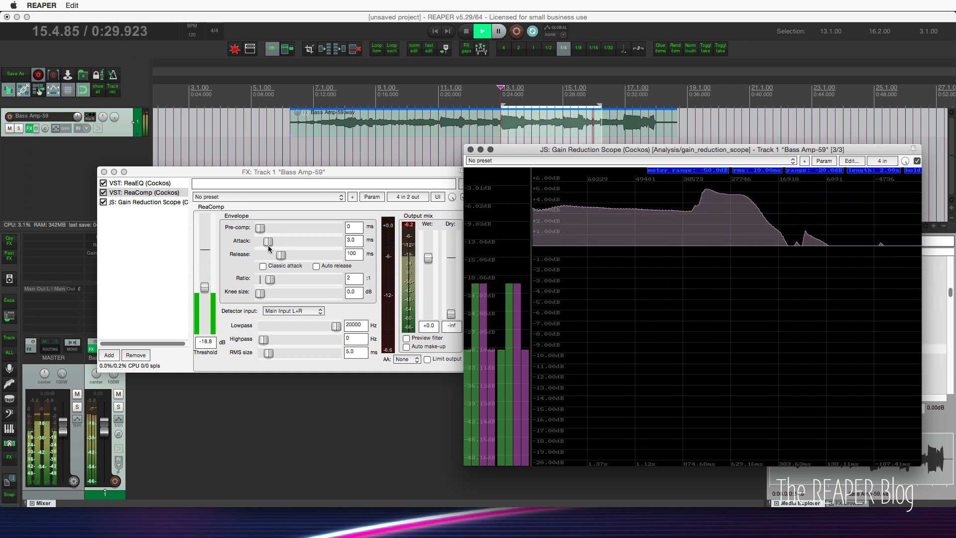
Set ReaComp's attack and release to 0 ms and its threshold to -30.7 dB.
{"action": "left_click_drag", "start_coordinate": [269, 243], "coordinate": [207, 246]}
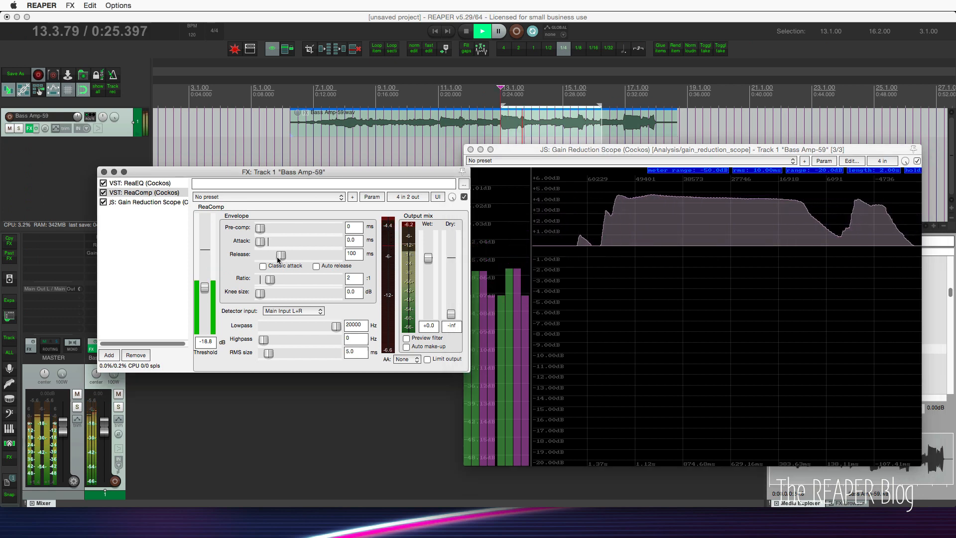
{"action": "left_click_drag", "start_coordinate": [279, 256], "coordinate": [257, 255]}
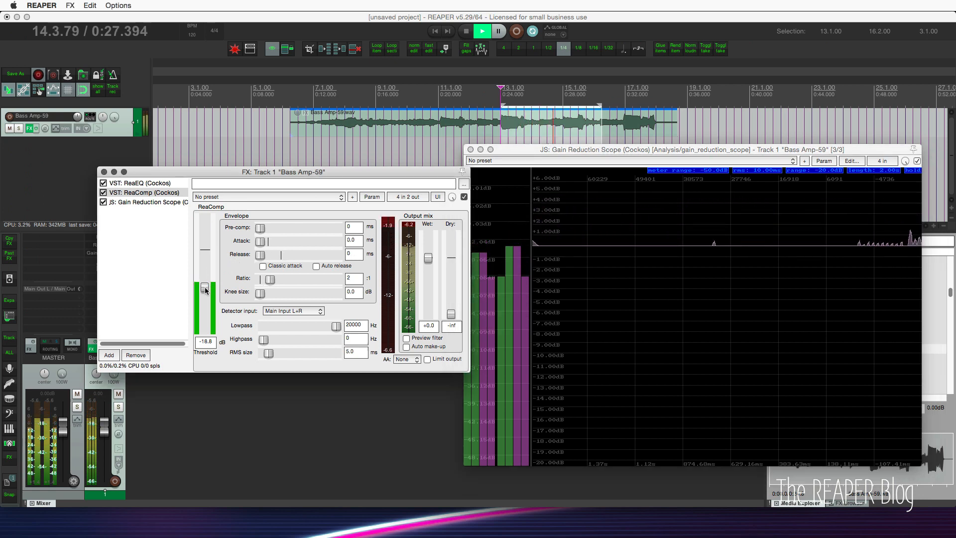
{"action": "left_click_drag", "start_coordinate": [204, 288], "coordinate": [204, 303]}
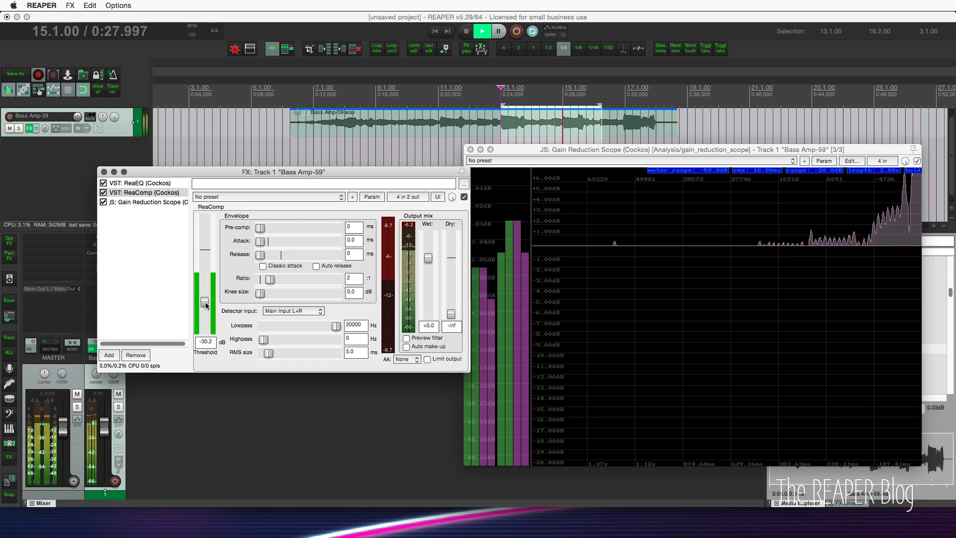
Enable ReaComp's auto make-up, set the release to 148 ms and threshold to -25.4 dB, and stop playback.
{"action": "left_click", "coordinate": [437, 348]}
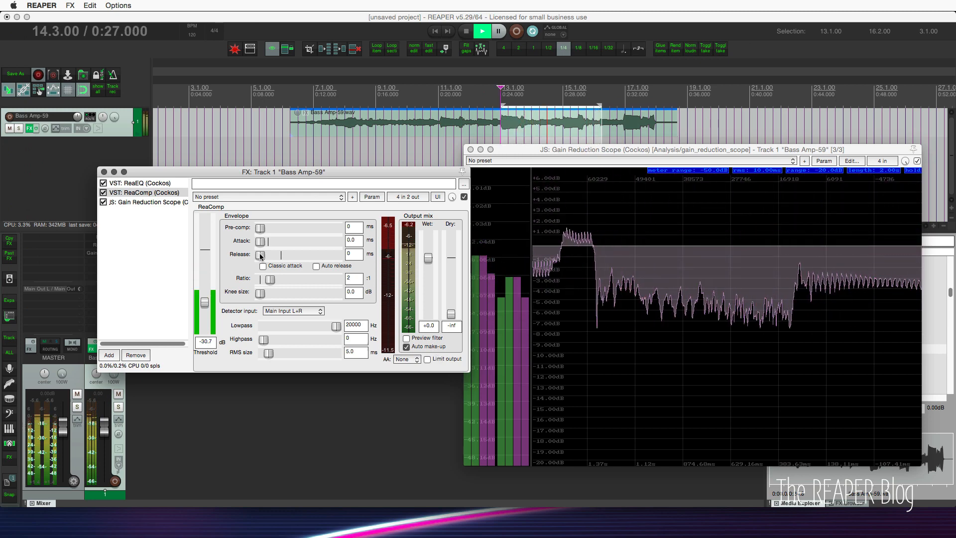
{"action": "left_click_drag", "start_coordinate": [260, 256], "coordinate": [286, 258]}
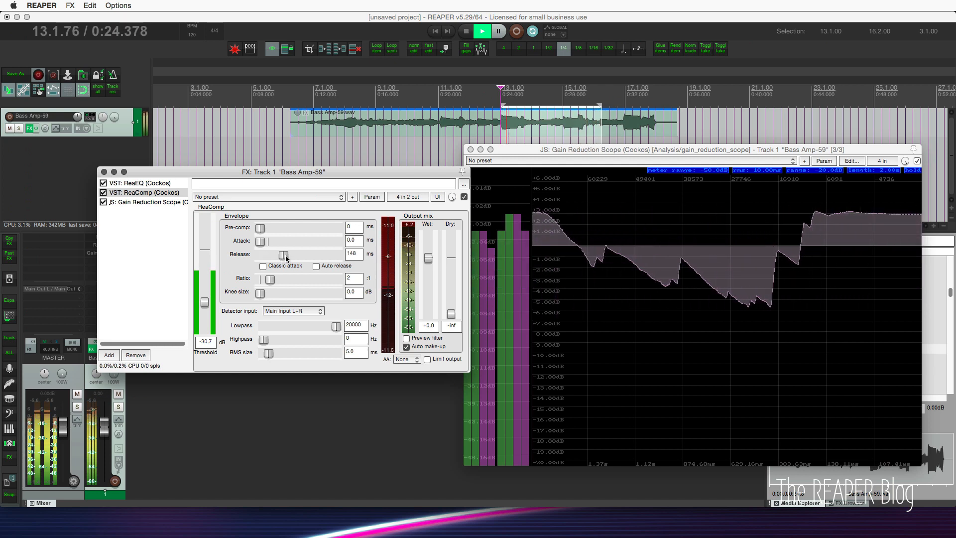
{"action": "left_click_drag", "start_coordinate": [205, 302], "coordinate": [205, 297]}
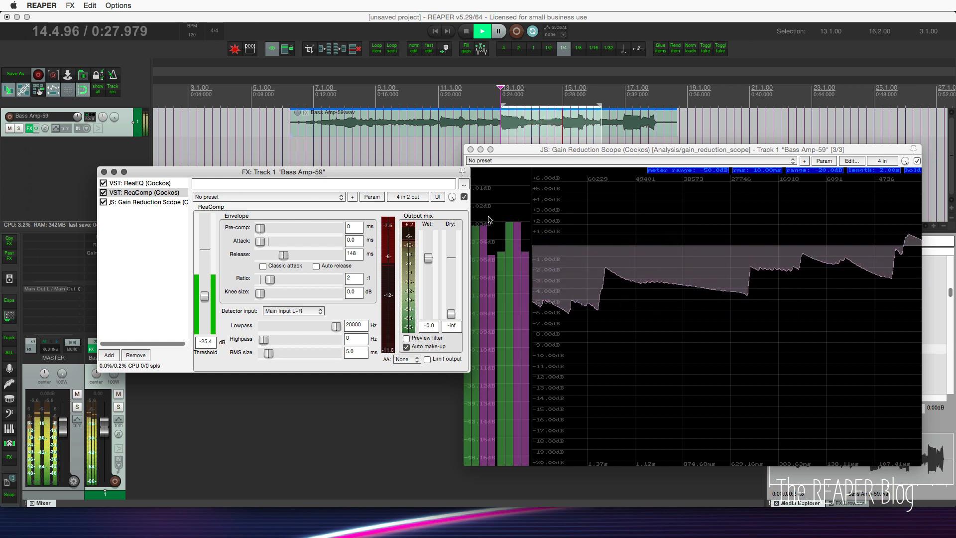
{"action": "left_click", "coordinate": [461, 146]}
{"action": "key", "text": "space"}
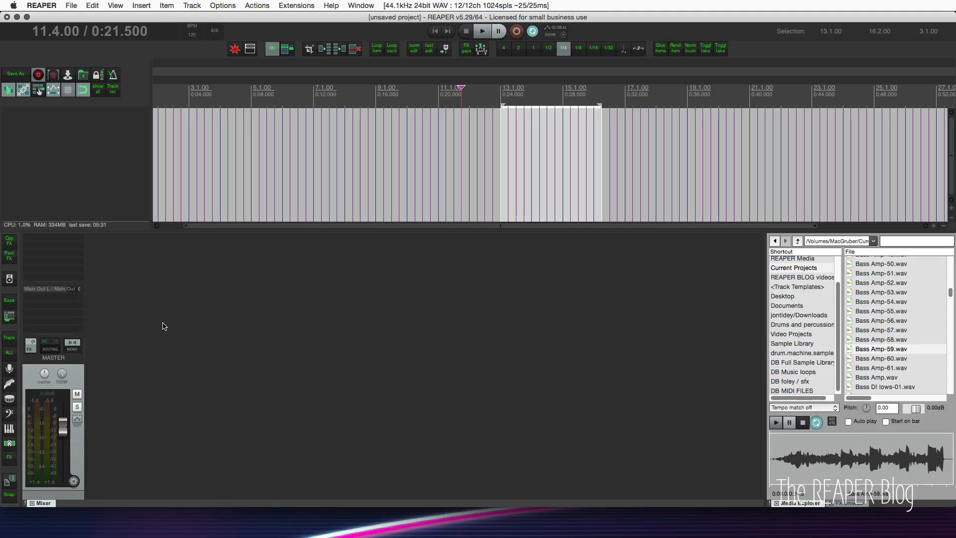
Insert four new tracks in the empty project.
{"action": "double_click", "coordinate": [324, 316]}
{"action": "double_click", "coordinate": [324, 316]}
{"action": "double_click", "coordinate": [387, 305]}
{"action": "double_click", "coordinate": [387, 307]}
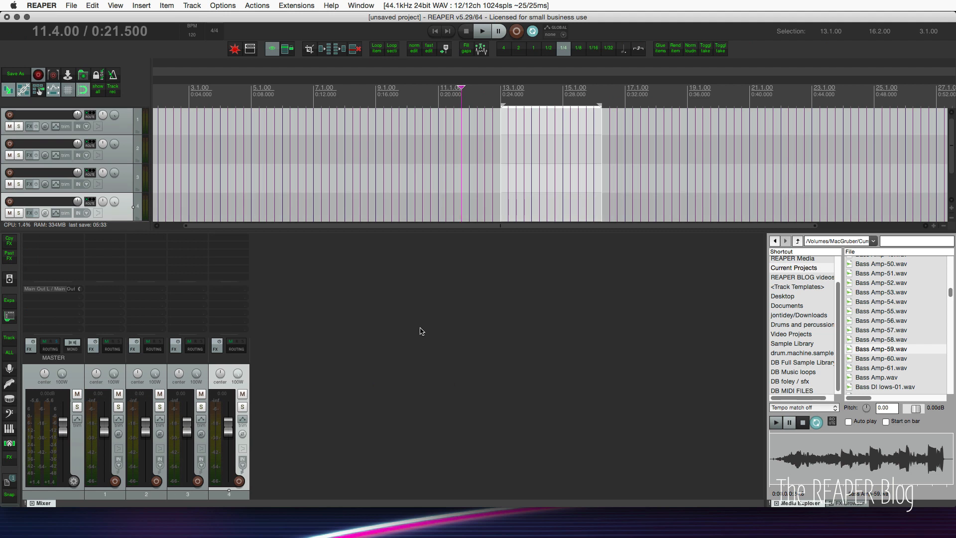
Select all four tracks and group them into a folder with track 1 as the parent.
{"action": "left_click", "coordinate": [265, 382]}
{"action": "left_click", "coordinate": [109, 368]}
{"action": "left_click", "coordinate": [236, 365], "text": "shift"}
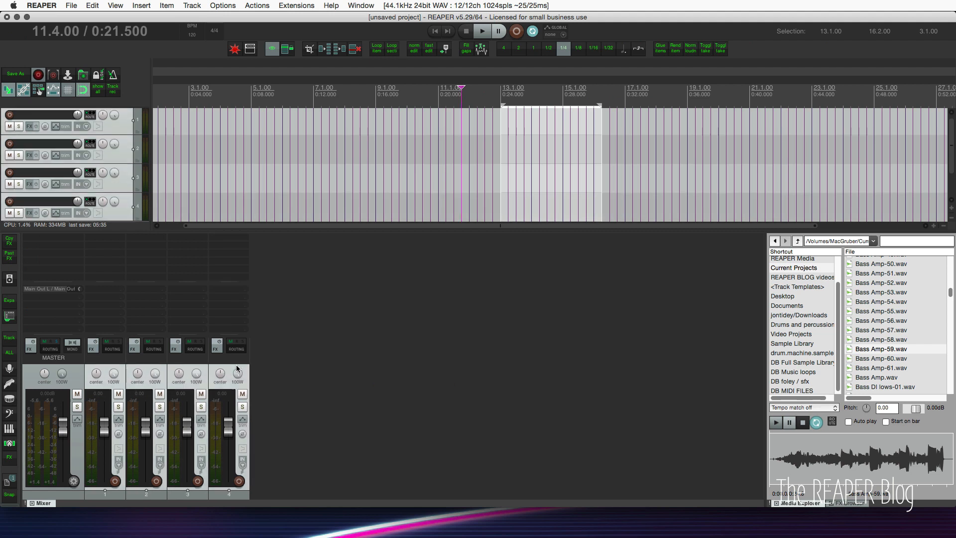
{"action": "key", "text": "f"}
{"action": "left_click", "coordinate": [389, 331]}
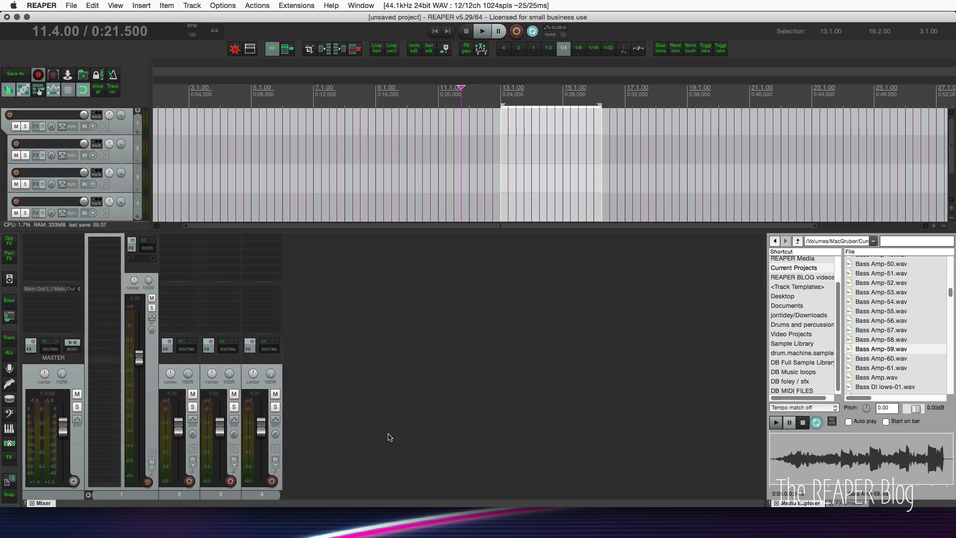
Hide the folder's child tracks in the mixer and add two new tracks, 5 and 6, after the collapsed folder.
{"action": "left_click", "coordinate": [89, 495]}
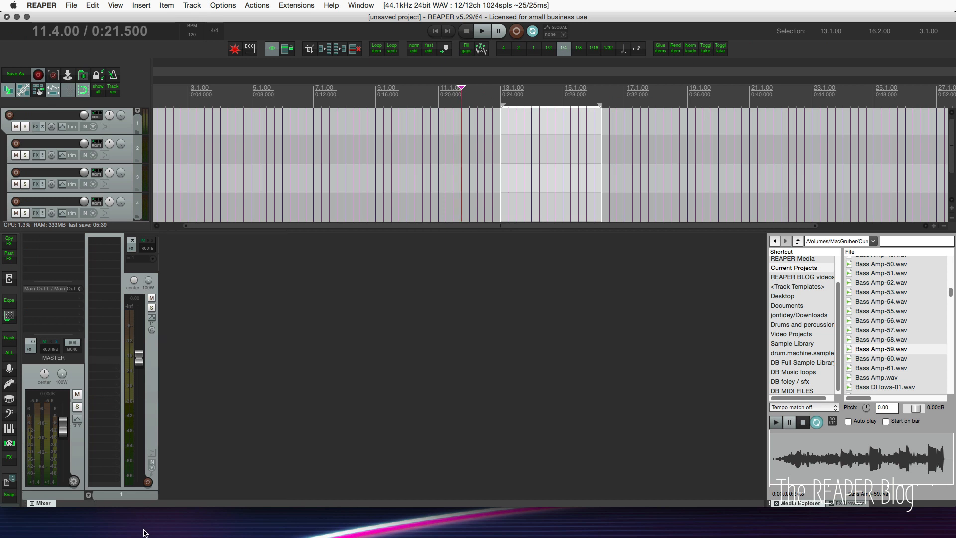
{"action": "double_click", "coordinate": [214, 391]}
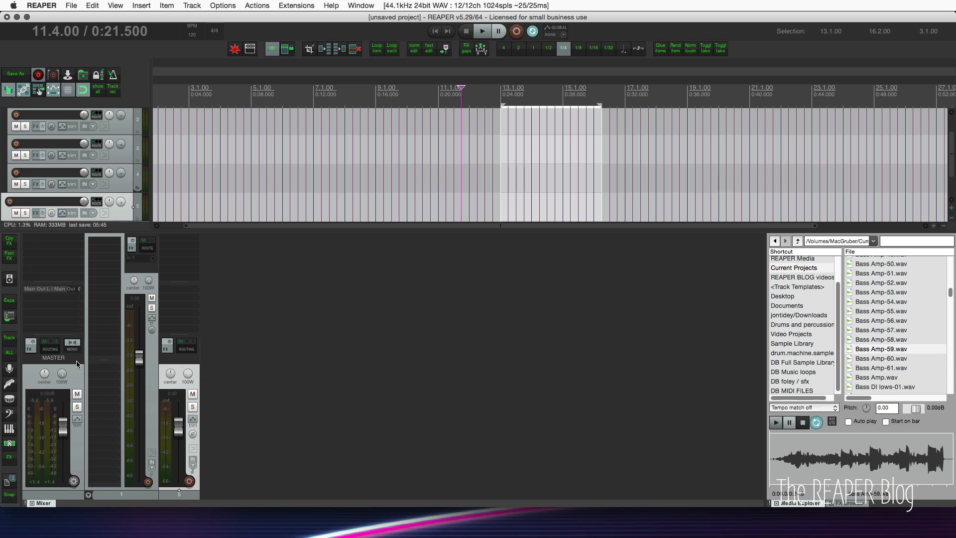
{"action": "scroll", "coordinate": [131, 433], "scroll_direction": "right", "scroll_amount": 1}
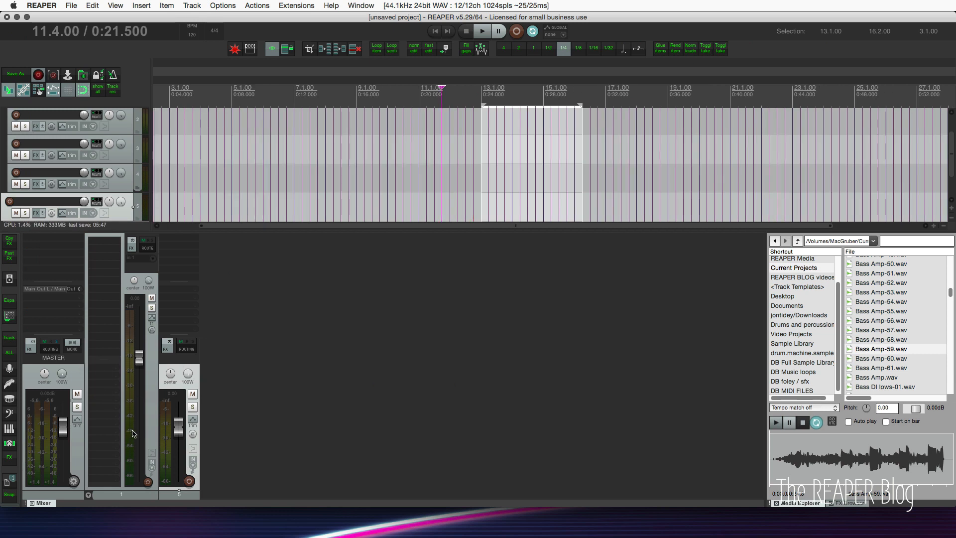
{"action": "double_click", "coordinate": [254, 412]}
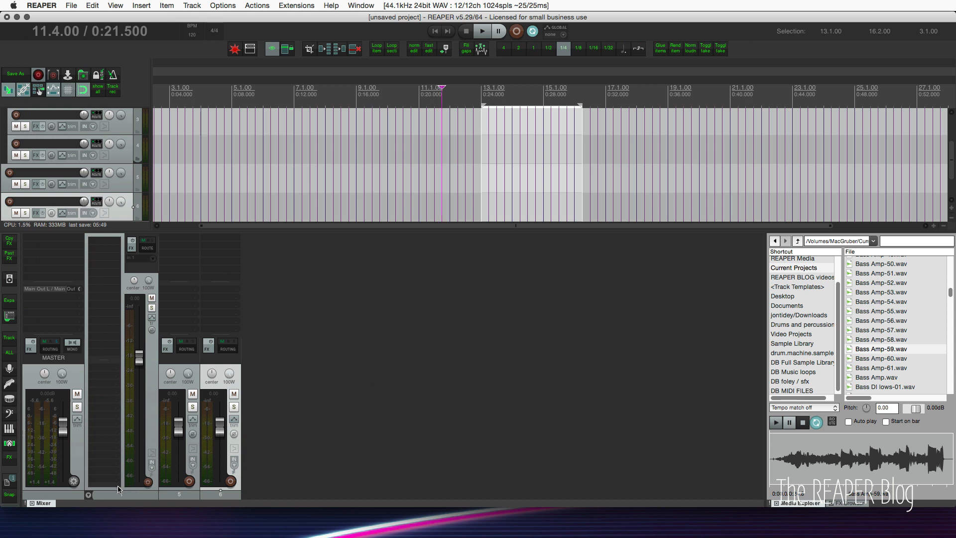
Show the folder's child tracks again in the mixer and try to move track 5 between tracks 3 and 4.
{"action": "left_click", "coordinate": [89, 494]}
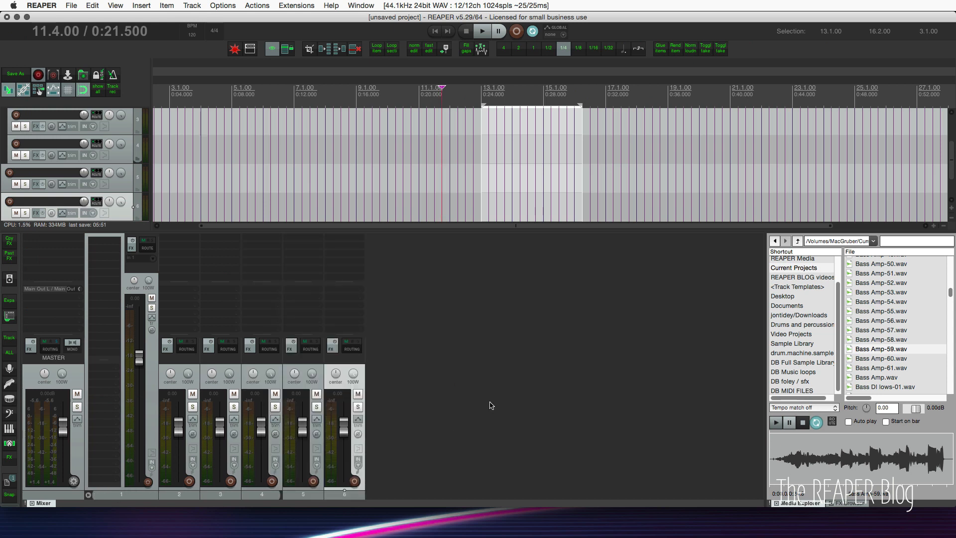
{"action": "left_click", "coordinate": [463, 413]}
{"action": "left_click", "coordinate": [304, 374]}
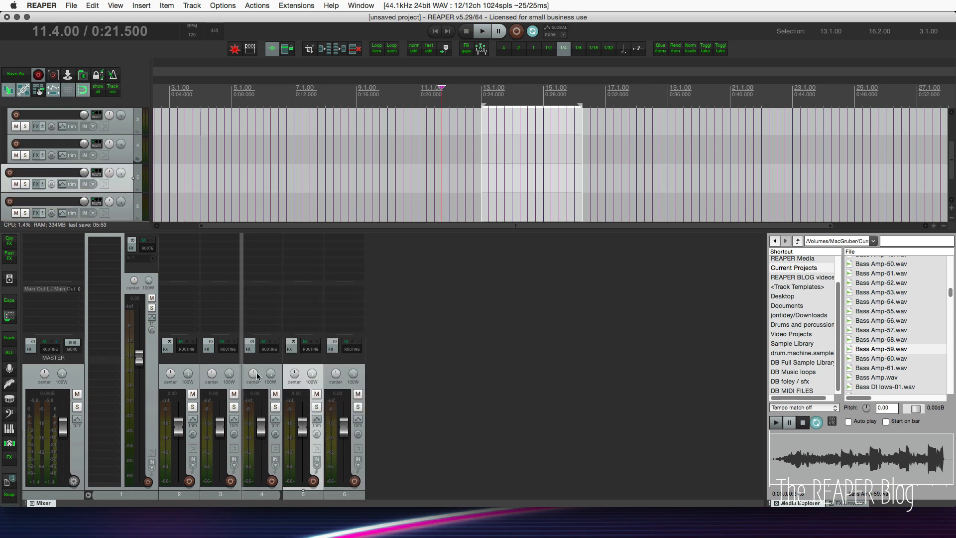
{"action": "left_click", "coordinate": [433, 383]}
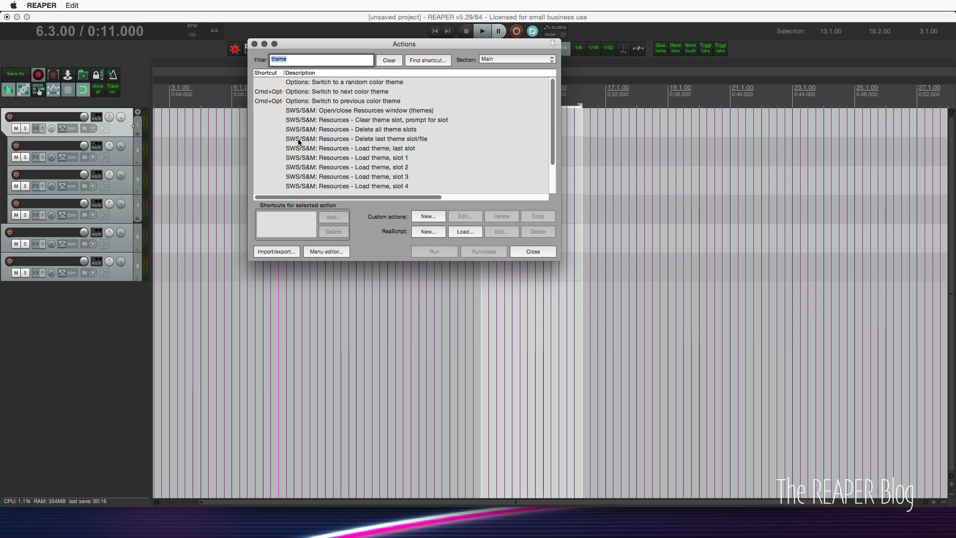
Filter the actions list for "lyr", run Script: lyrics.lua and reposition the MIDI Lyrics window below the tracks.
{"action": "type", "text": "lyr"}
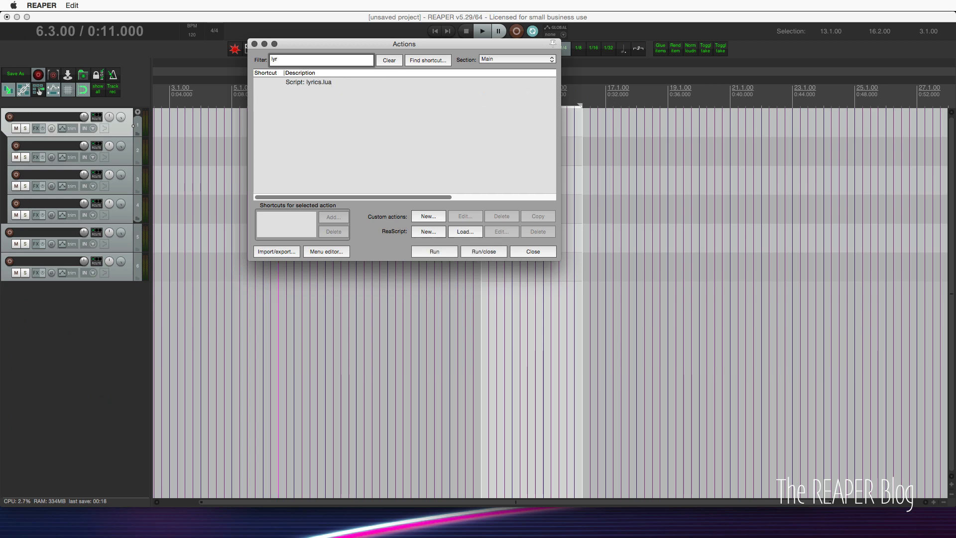
{"action": "double_click", "coordinate": [335, 85]}
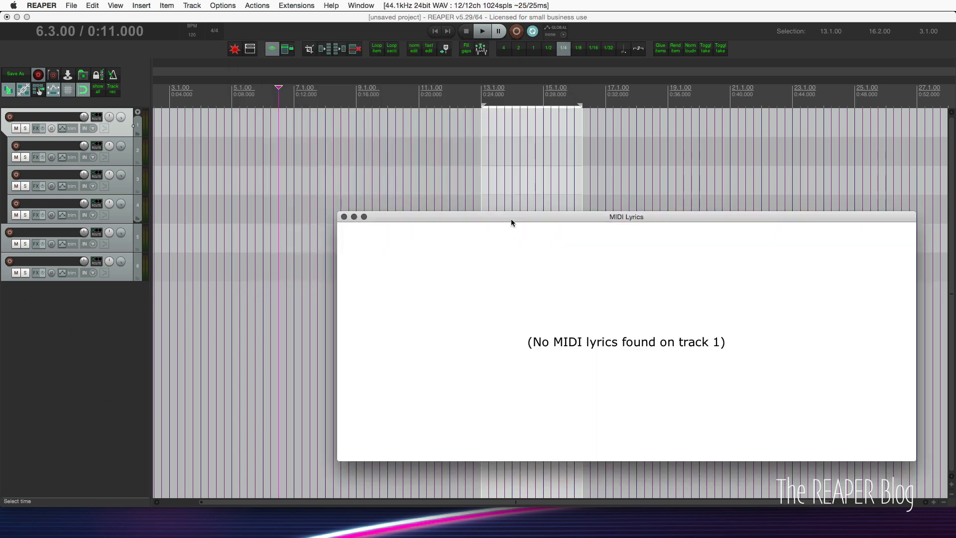
{"action": "left_click_drag", "start_coordinate": [519, 215], "coordinate": [546, 256]}
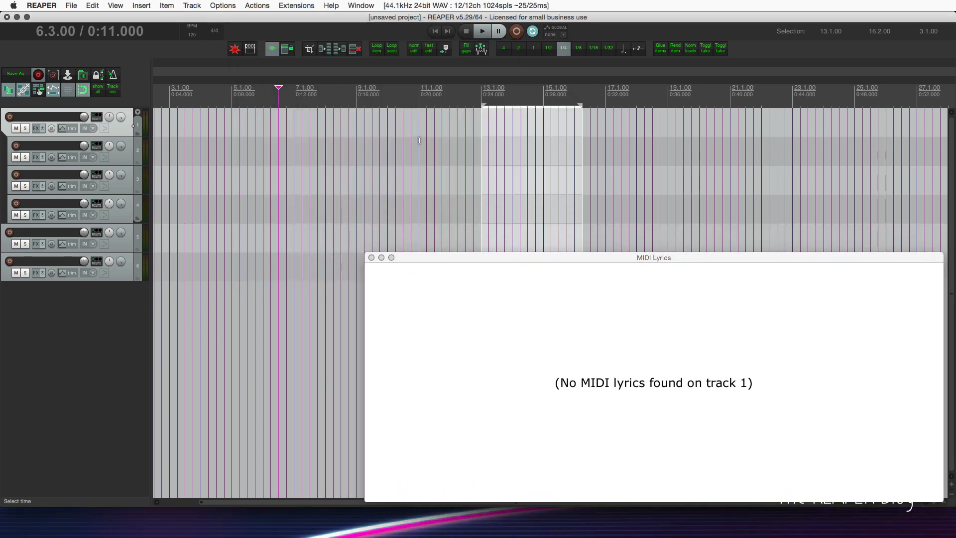
Create a MIDI item on track 1 from measure 9 to 18 and open it in the MIDI editor.
{"action": "left_click", "coordinate": [419, 149]}
{"action": "left_click_drag", "start_coordinate": [357, 124], "coordinate": [632, 124]}
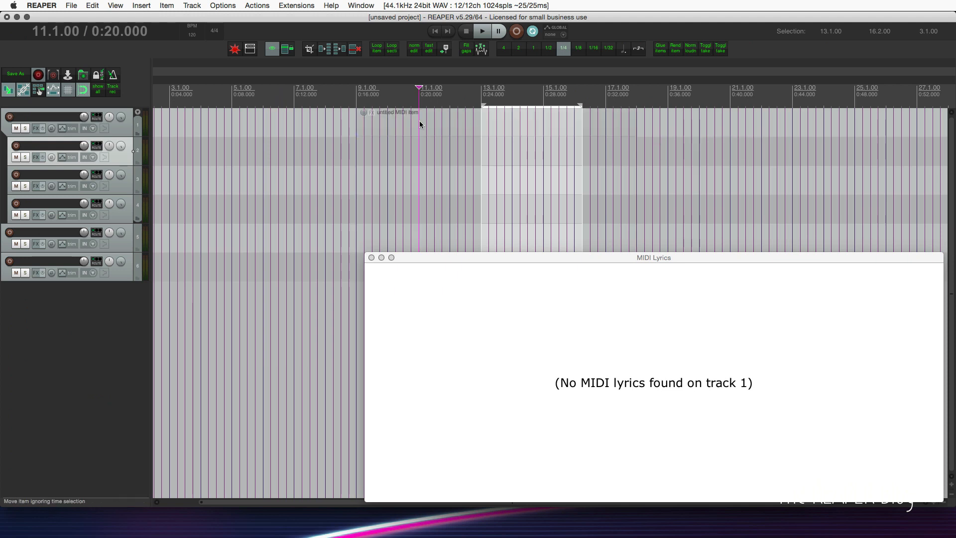
{"action": "double_click", "coordinate": [419, 121]}
Switch the MIDI editor for the item on track 1 to musical notation mode.
{"action": "right_click", "coordinate": [41, 290]}
{"action": "mouse_move", "coordinate": [72, 338]}
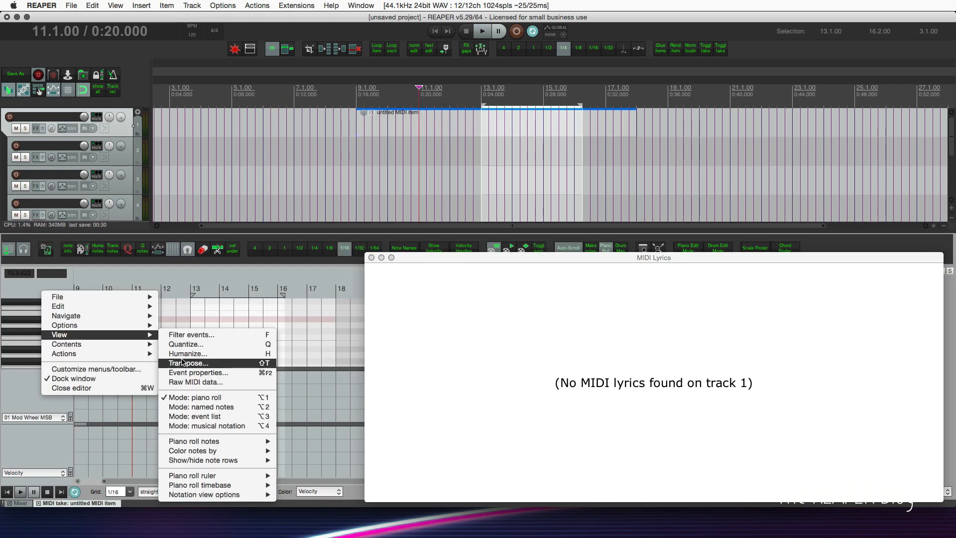
{"action": "left_click", "coordinate": [240, 427]}
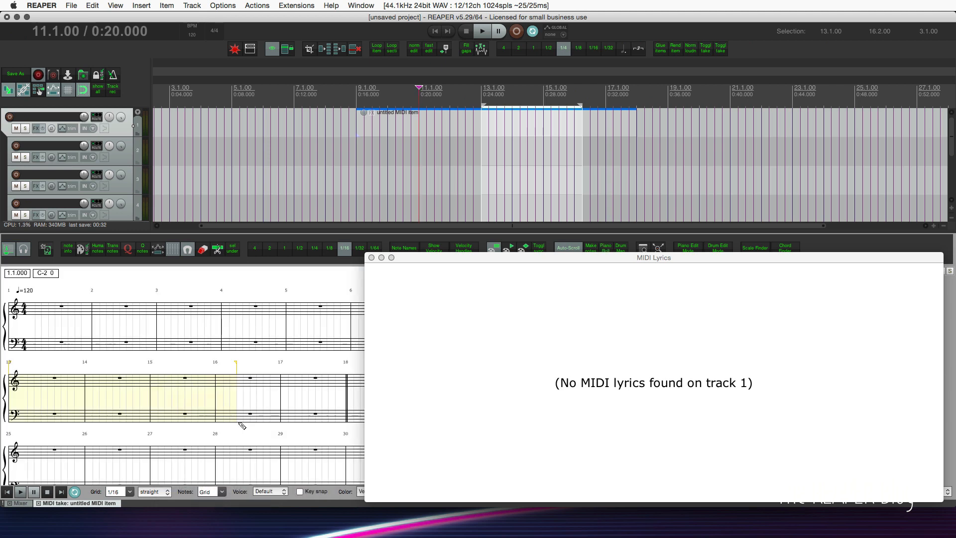
Add the lyric "hey" at the start of measure 13 in the notation and nudge the MIDI Lyrics window upward.
{"action": "right_click", "coordinate": [15, 367]}
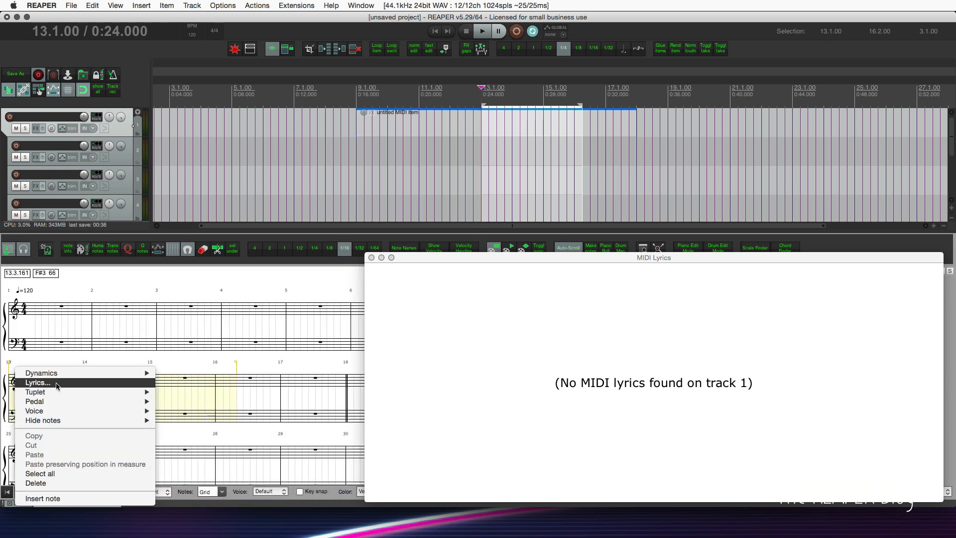
{"action": "left_click", "coordinate": [56, 383]}
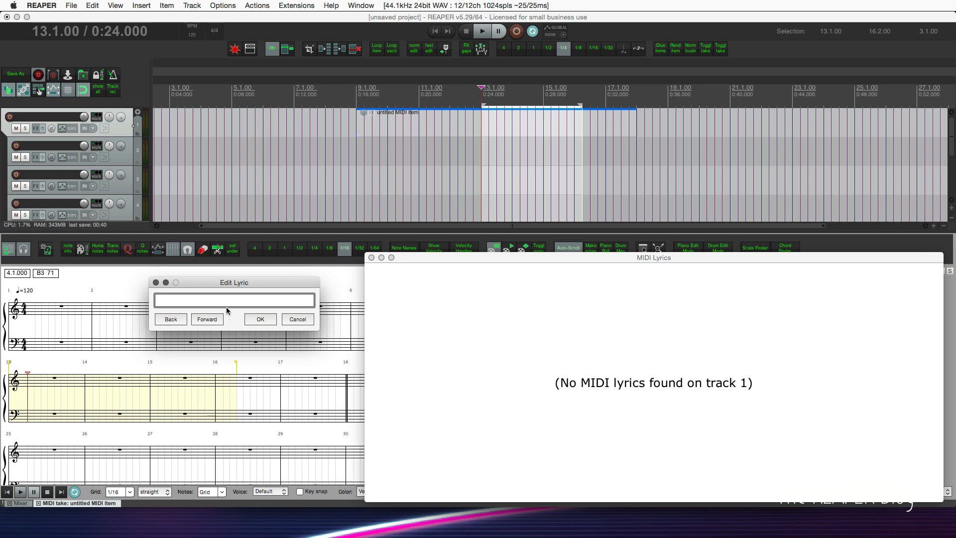
{"action": "type", "text": "hey"}
{"action": "key", "text": "Tab"}
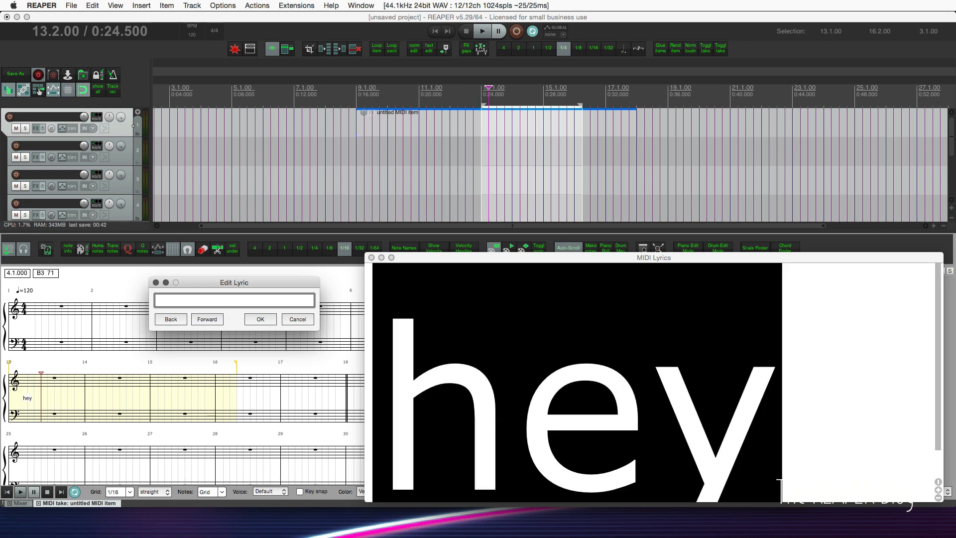
{"action": "left_click_drag", "start_coordinate": [473, 257], "coordinate": [473, 251]}
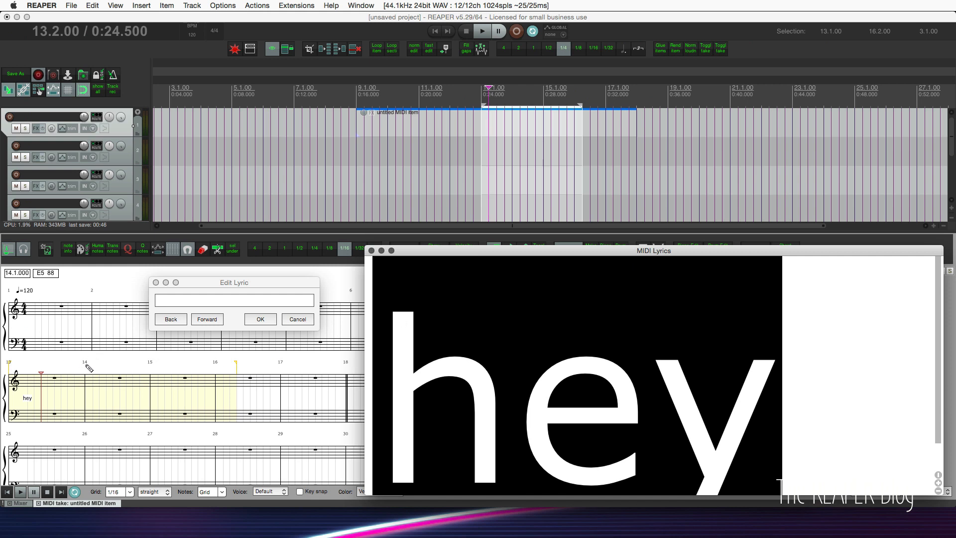
Move the Edit Lyric dialog clear of the staff and enter the lyric "you" at measure 14.
{"action": "left_click_drag", "start_coordinate": [231, 282], "coordinate": [238, 304]}
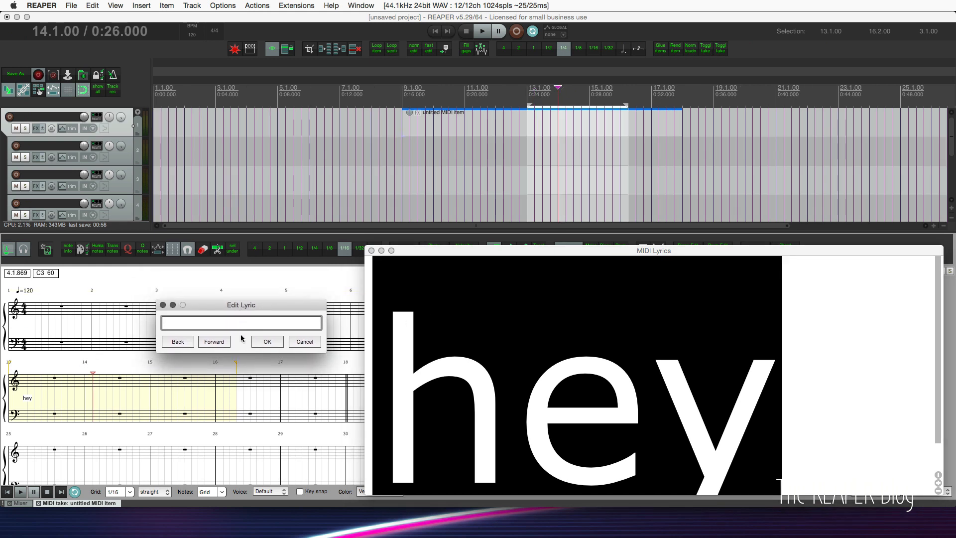
{"action": "type", "text": "you"}
{"action": "key", "text": "Return"}
Play the project to follow the lyrics, make the MIDI Lyrics window taller, and close it.
{"action": "key", "text": "space"}
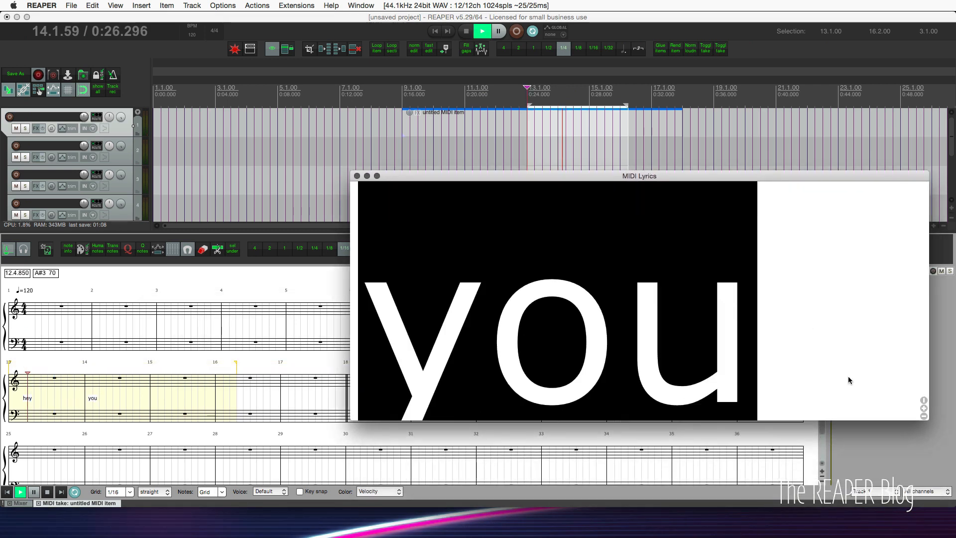
{"action": "left_click_drag", "start_coordinate": [927, 418], "coordinate": [922, 463]}
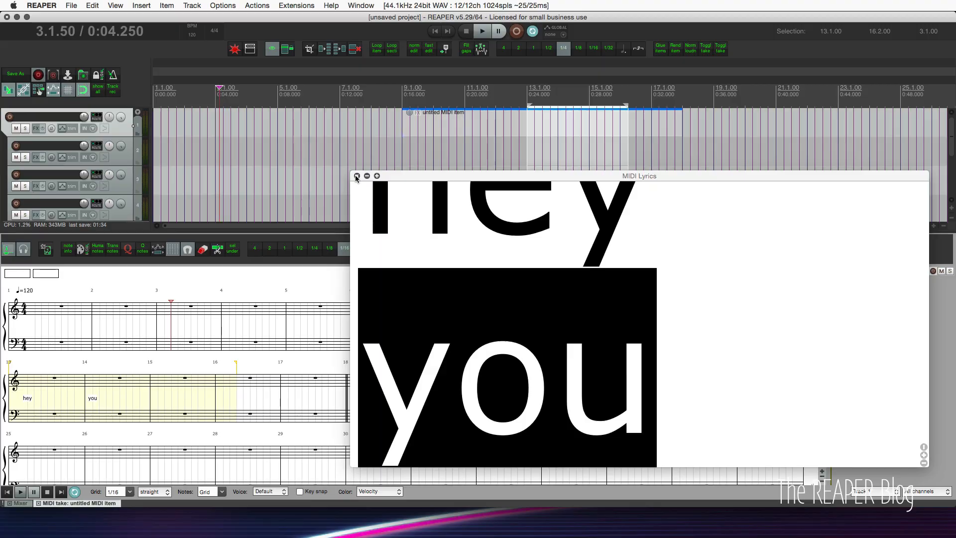
{"action": "left_click", "coordinate": [356, 177]}
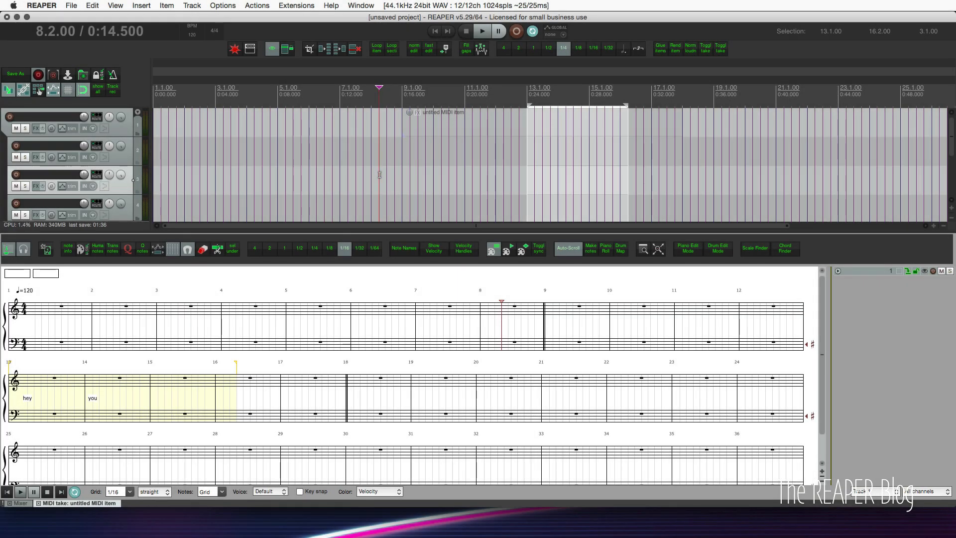